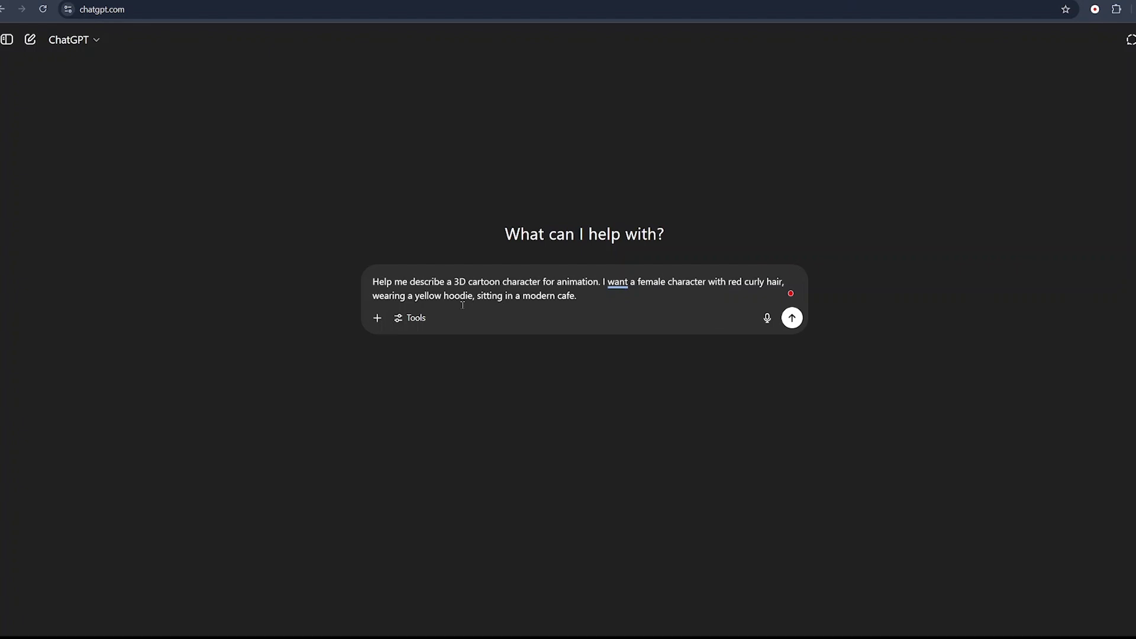
# Send ChatGPT the cartoon character request asking for separate prompts for each café woman.
pyautogui.press('Return')
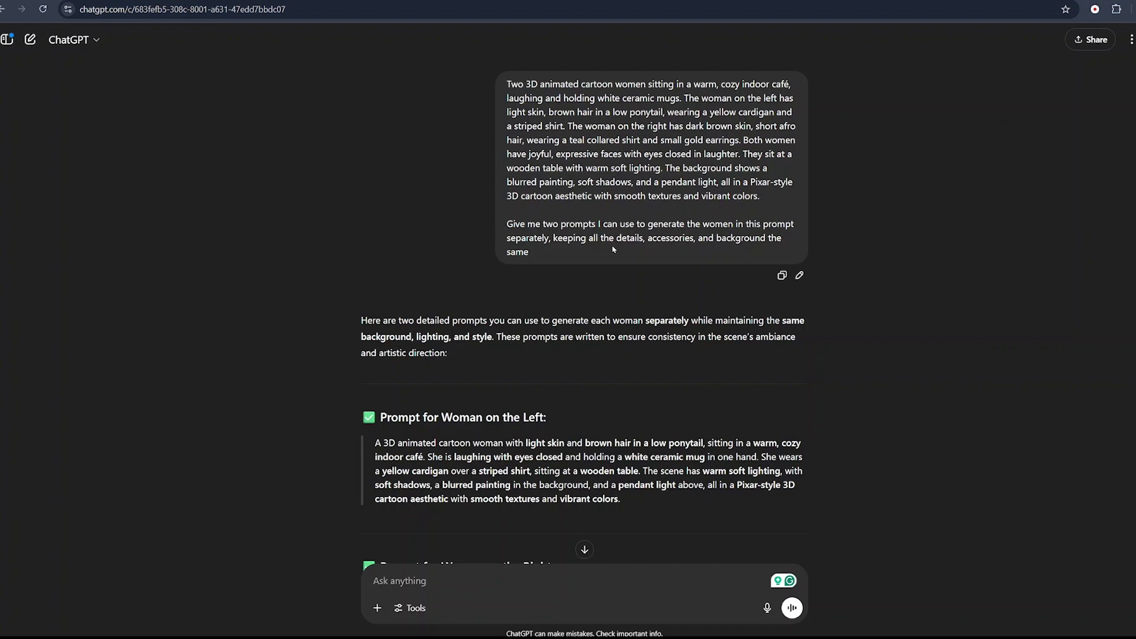
# Scroll down the ChatGPT reply to read both women's prompts.
pyautogui.scroll(-4, 614, 249)
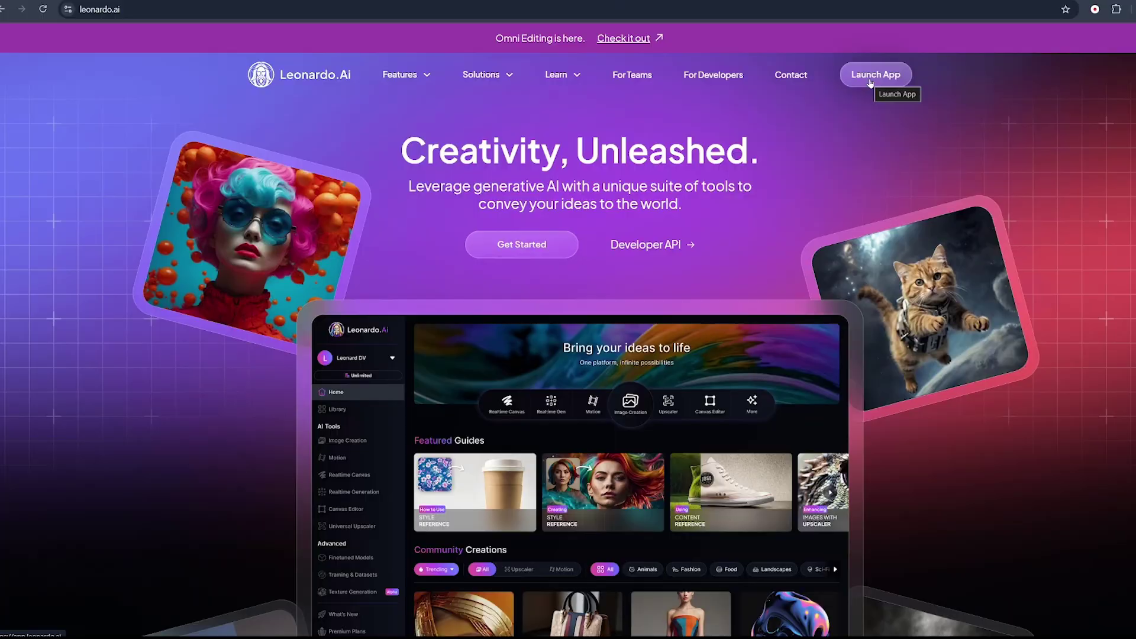
# Open Leonardo.Ai image generation and paste ChatGPT's two-women café description as the prompt.
pyautogui.click(870, 83)
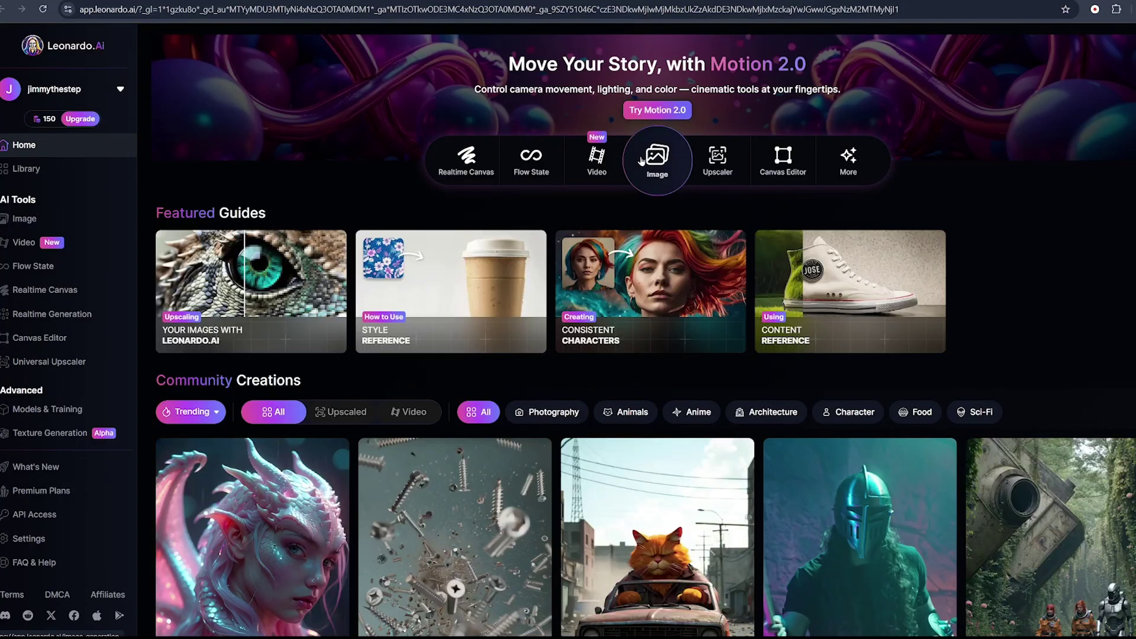
pyautogui.click(644, 160)
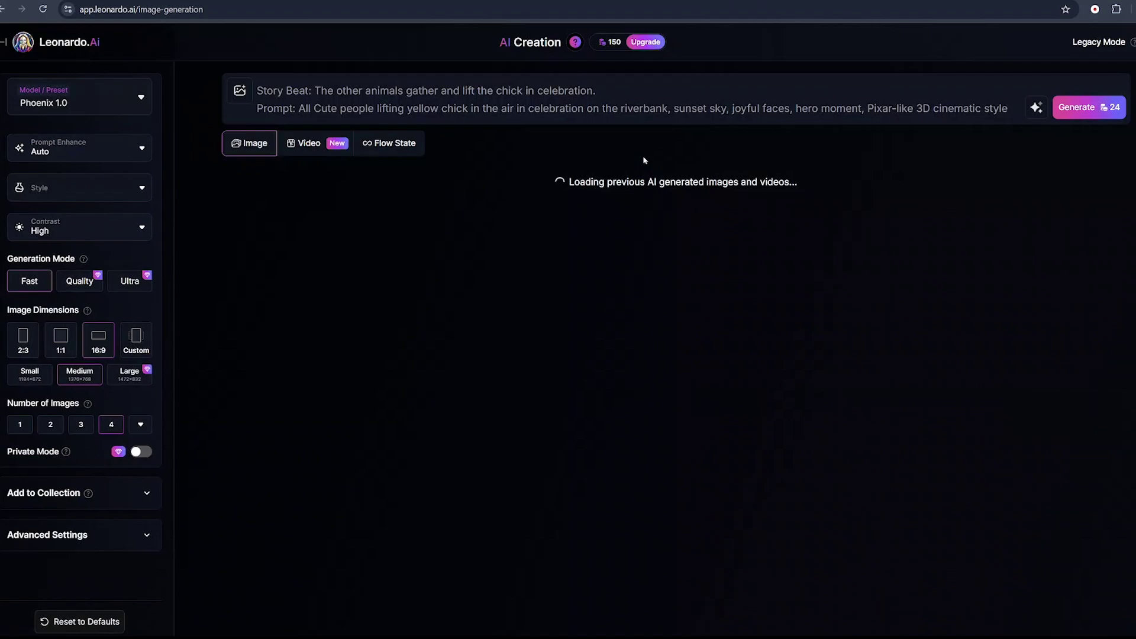
pyautogui.hotkey('ctrl', 'Tab')
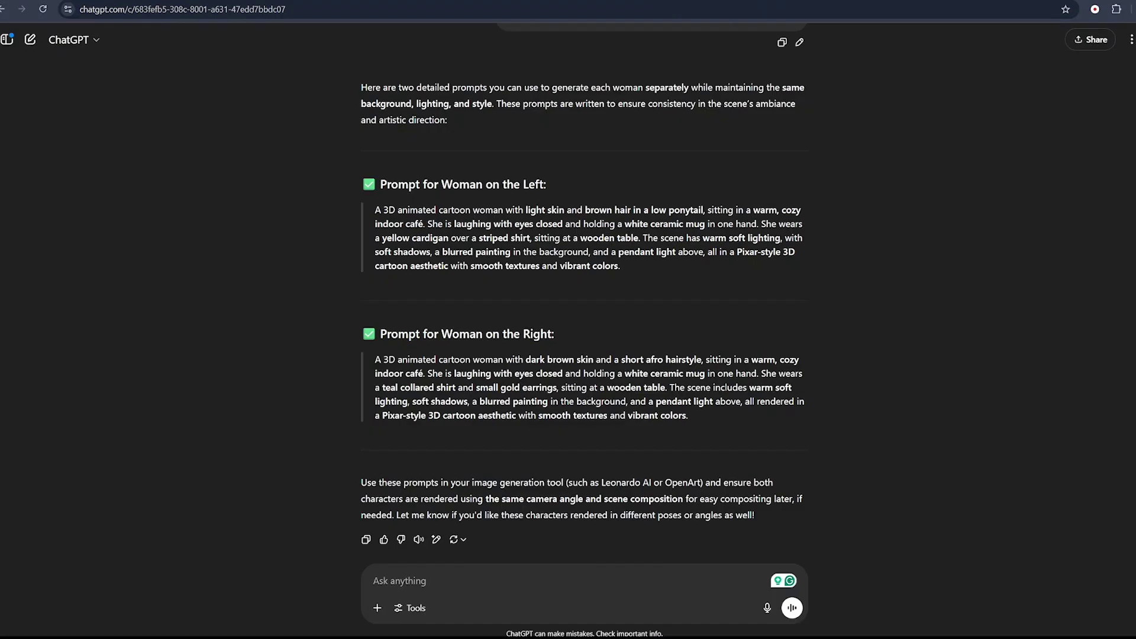
pyautogui.scroll(4, 763, 198)
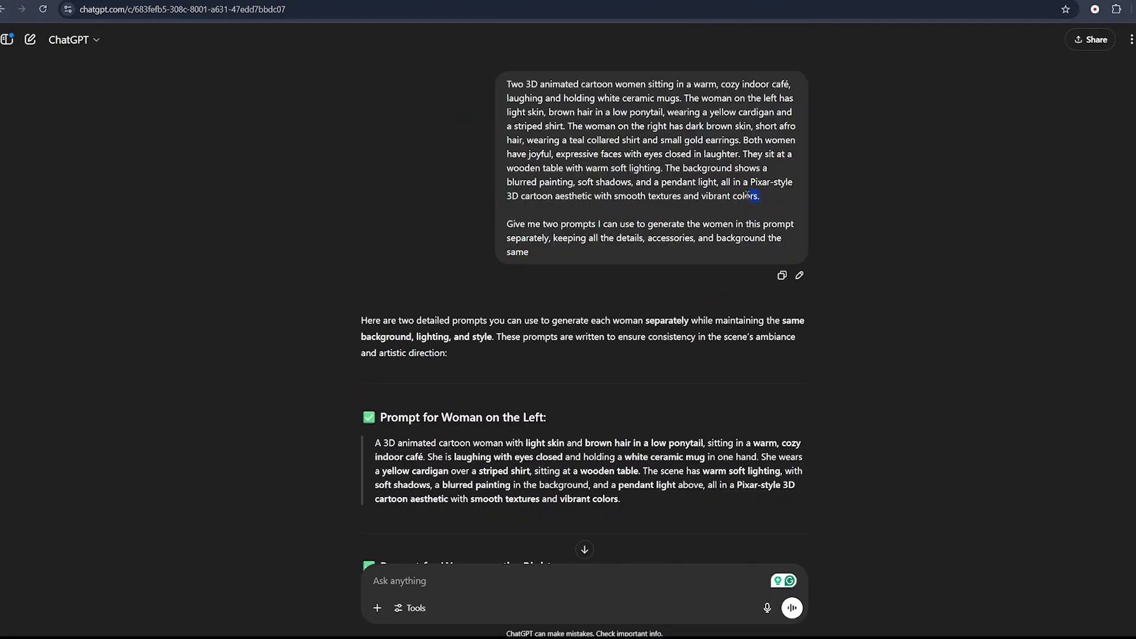
pyautogui.moveTo(749, 196); pyautogui.dragTo(512, 84)
pyautogui.hotkey('ctrl', 'c')
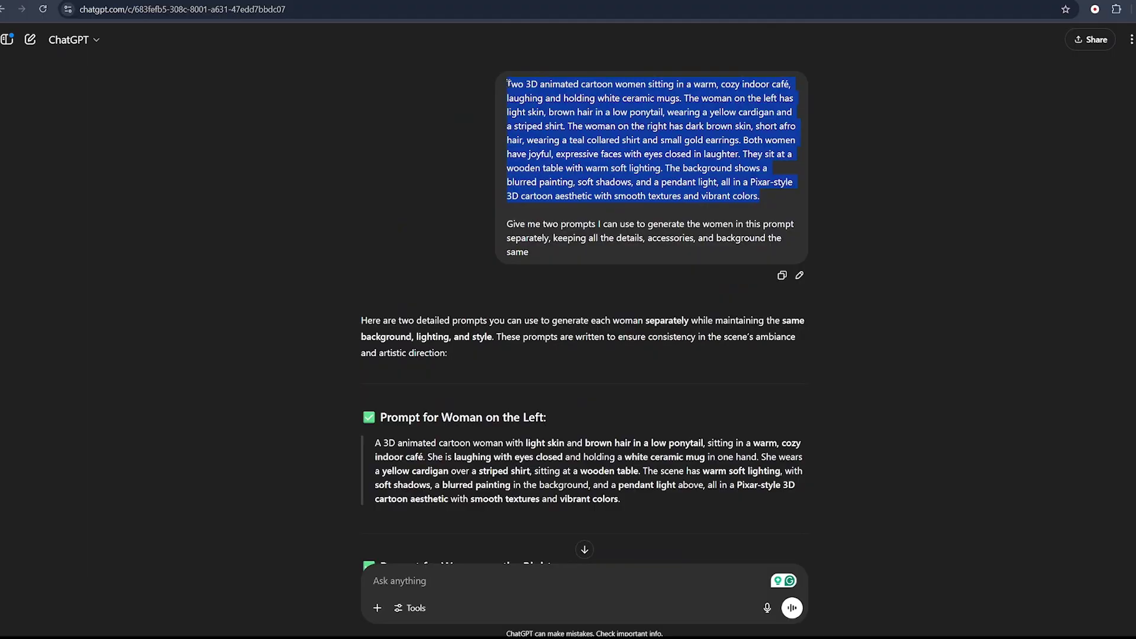
pyautogui.hotkey('ctrl', 'Tab')
pyautogui.rightClick(485, 87)
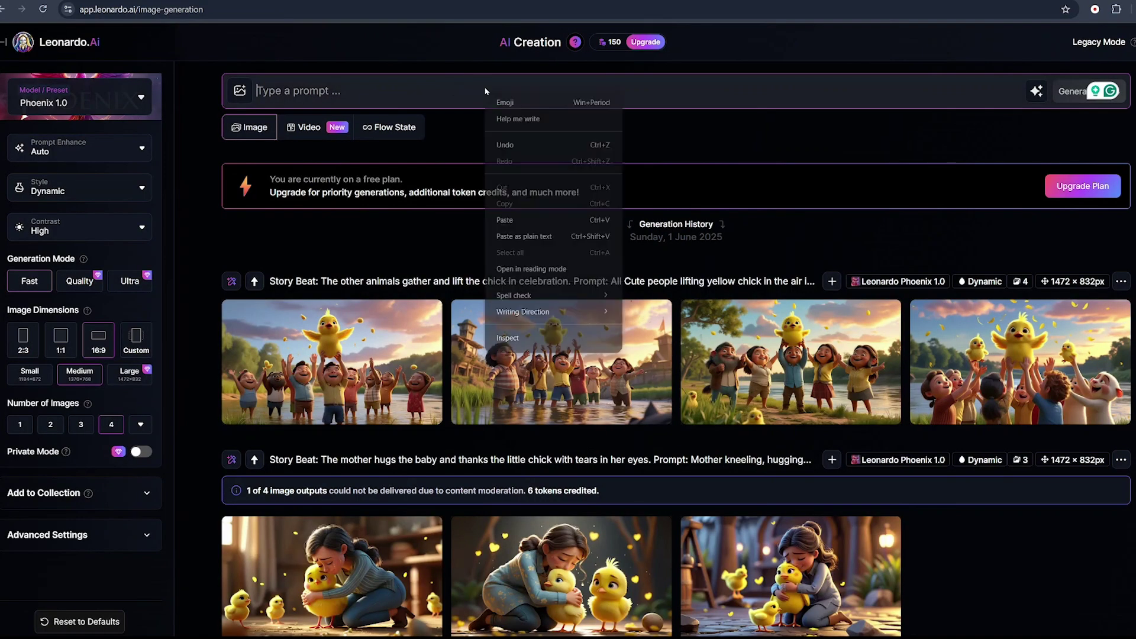
pyautogui.click(495, 216)
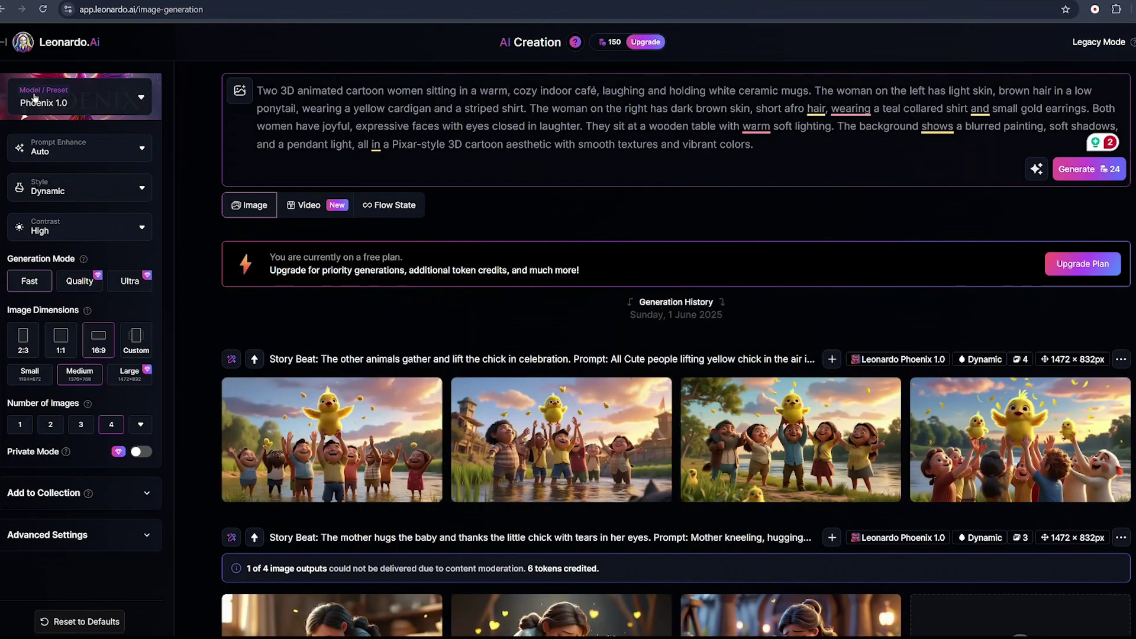
# Switch the model to FLUX.1 Kontext with 3:2 landscape dimensions.
pyautogui.click(35, 98)
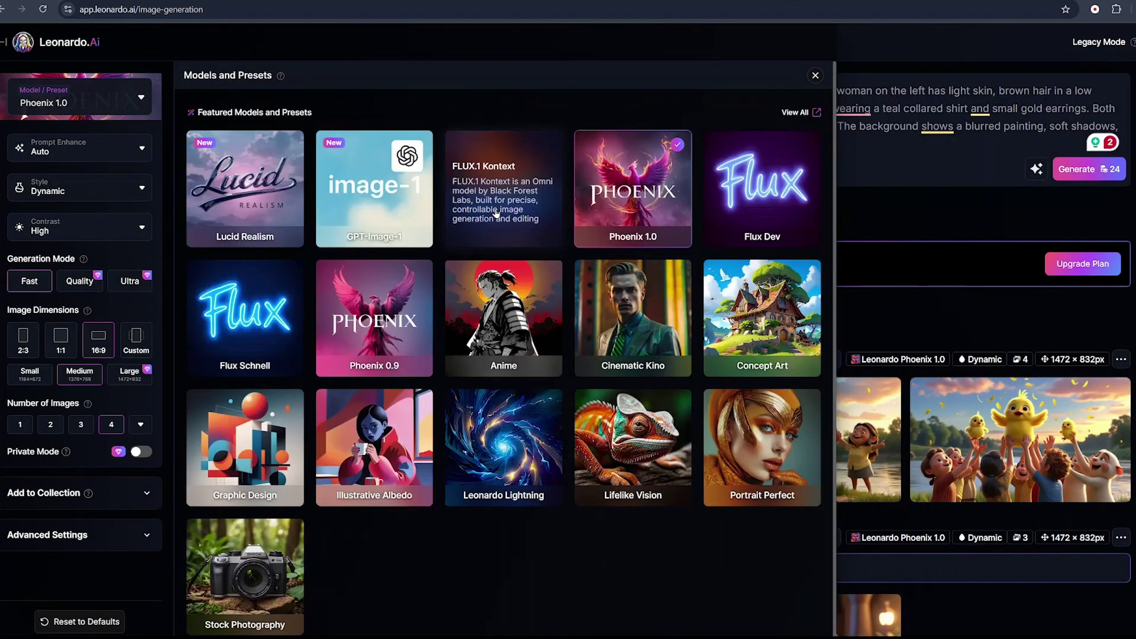
pyautogui.click(496, 213)
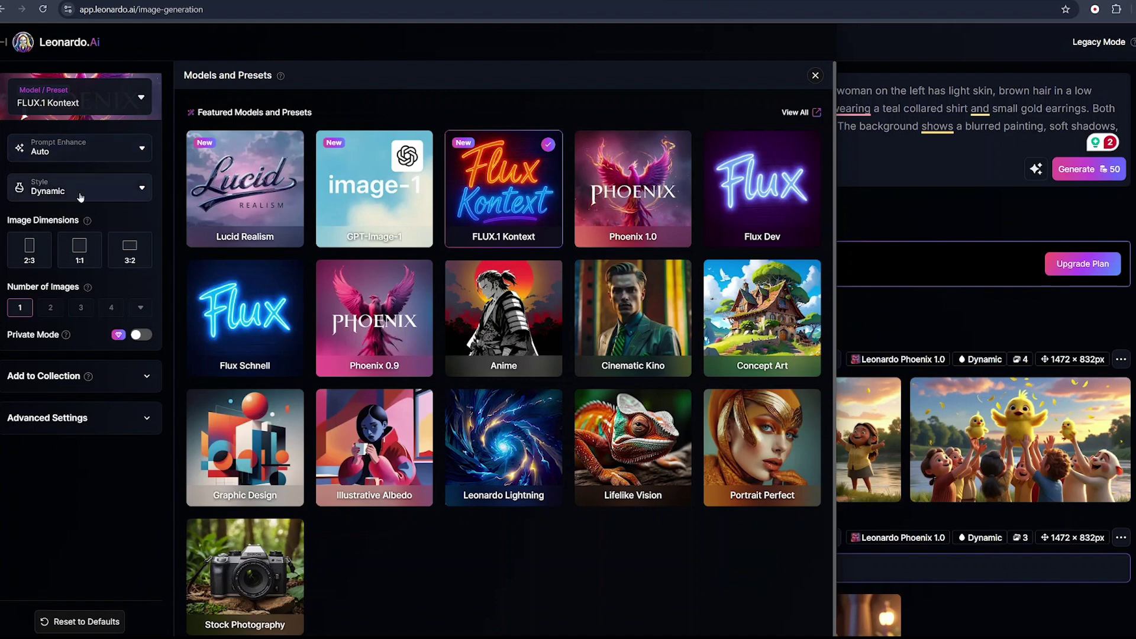
pyautogui.click(124, 256)
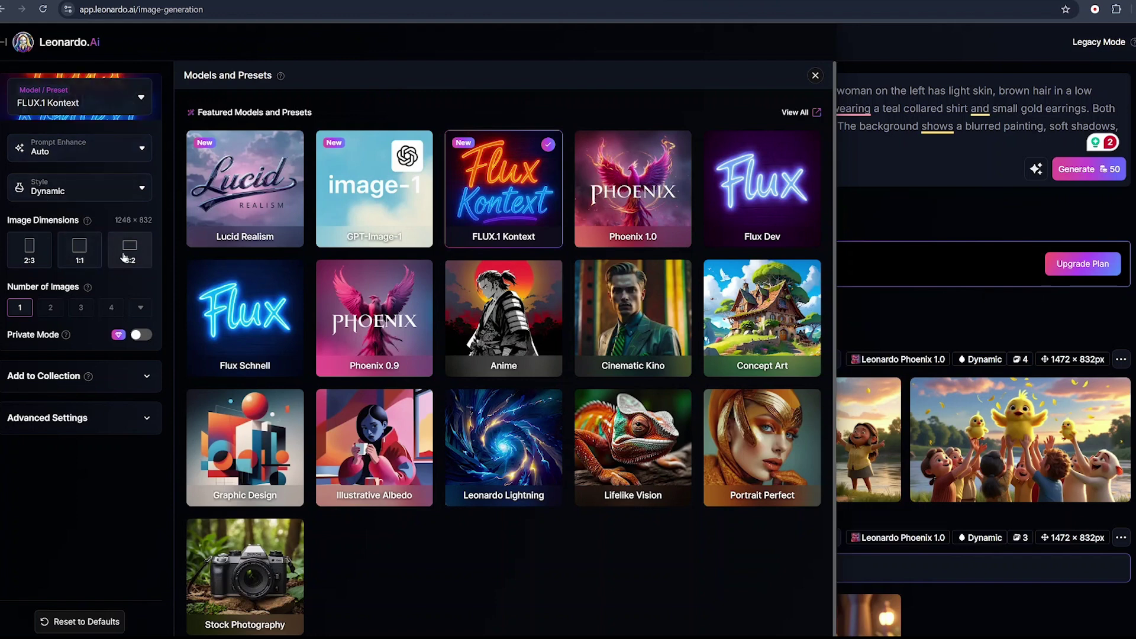
pyautogui.click(816, 75)
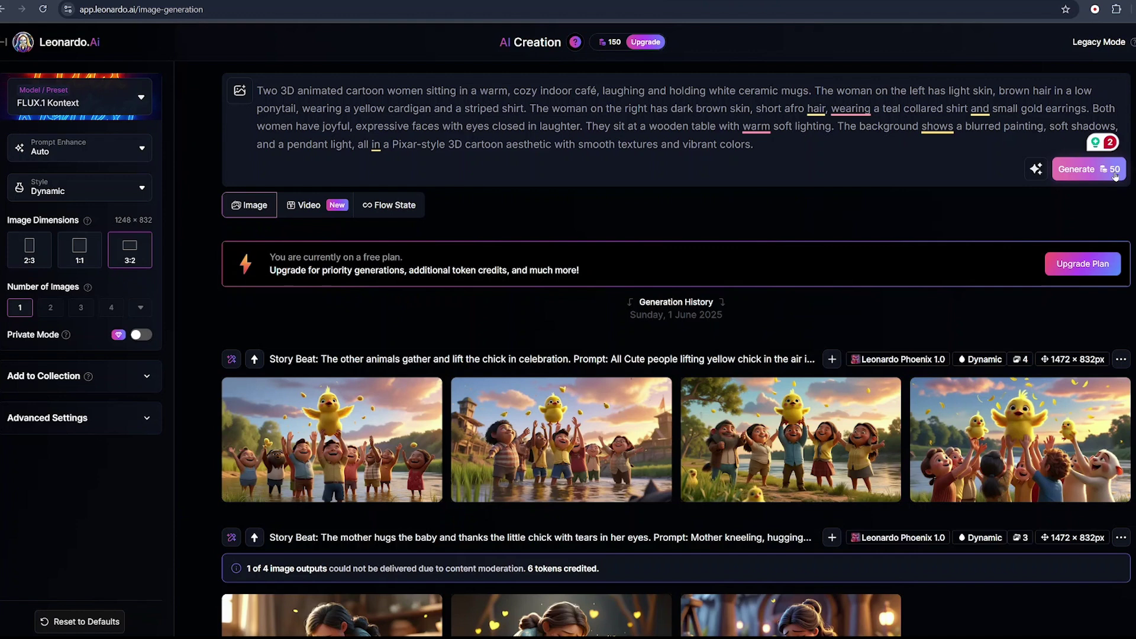
# Generate the two laughing café women image and view the result enlarged.
pyautogui.moveTo(604, 44)
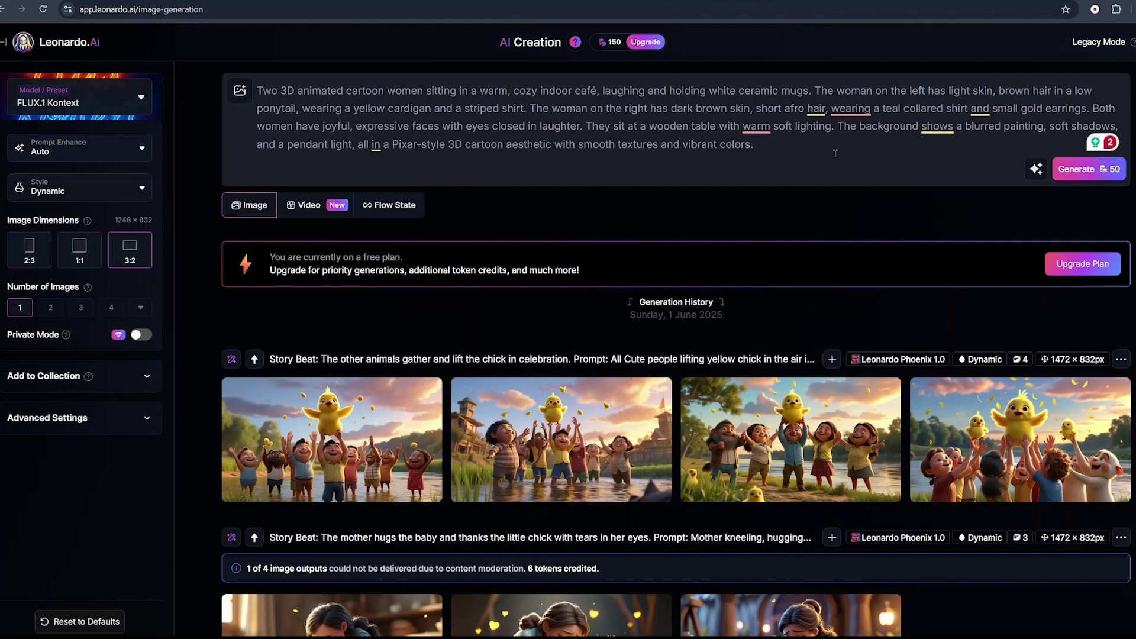
pyautogui.click(1071, 172)
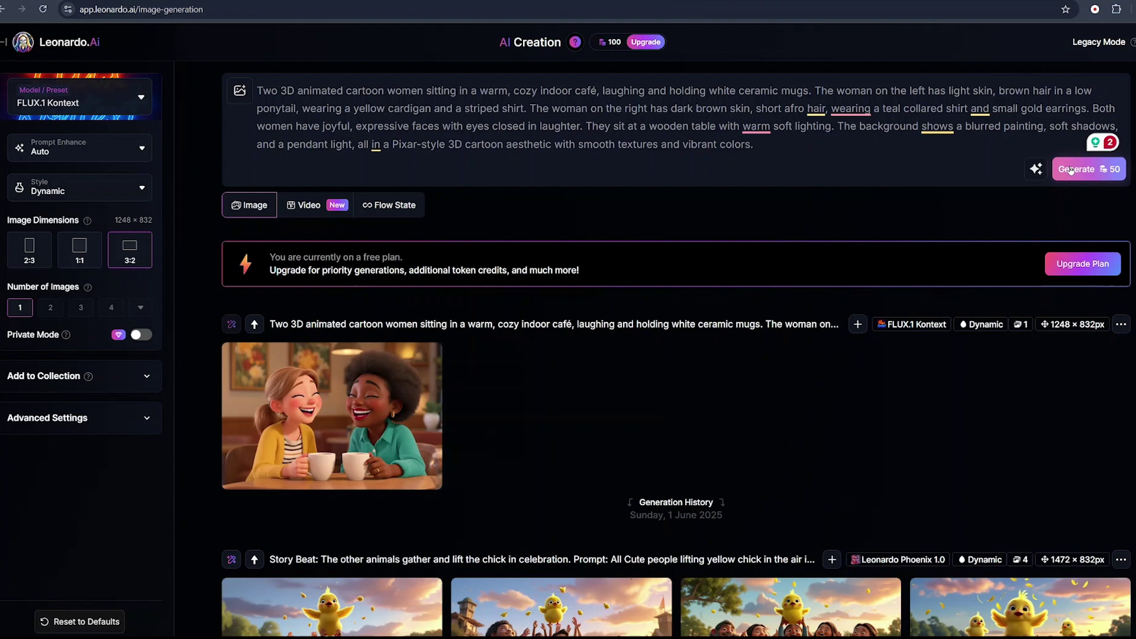
pyautogui.click(345, 418)
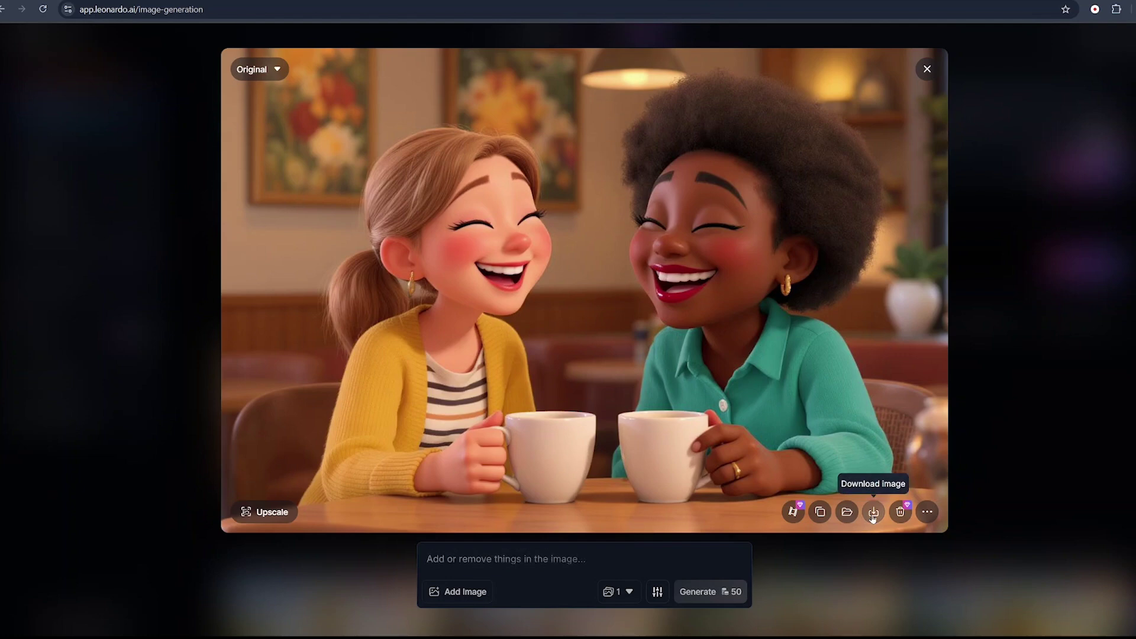
# Replace the Leonardo prompt with the left woman's ChatGPT prompt and generate her image.
pyautogui.click(1008, 394)
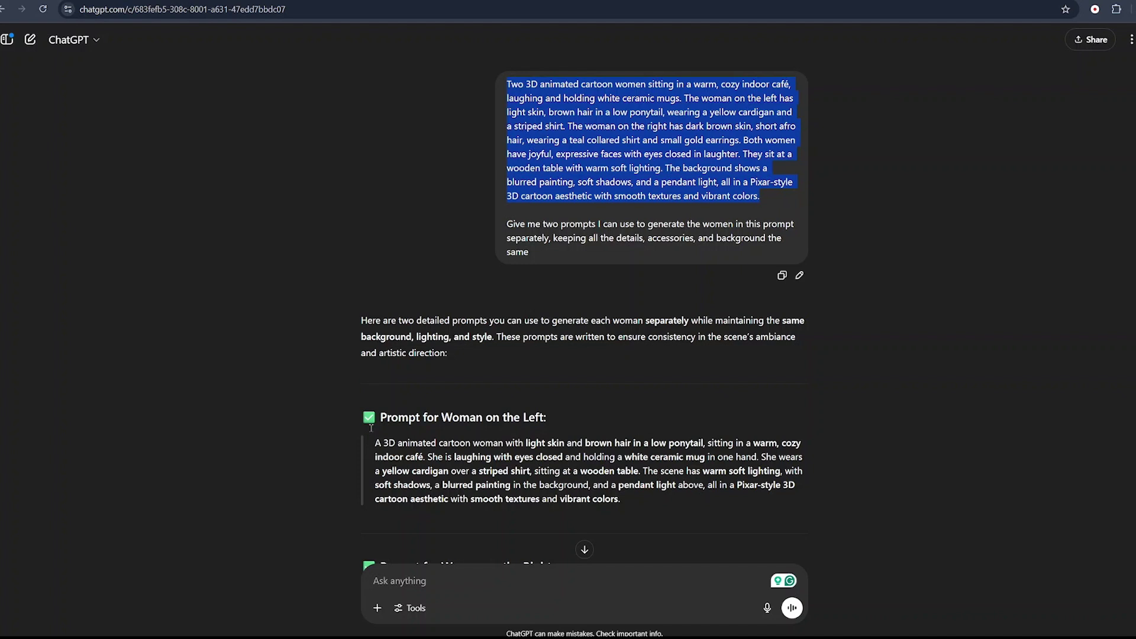
pyautogui.moveTo(375, 443); pyautogui.dragTo(615, 500)
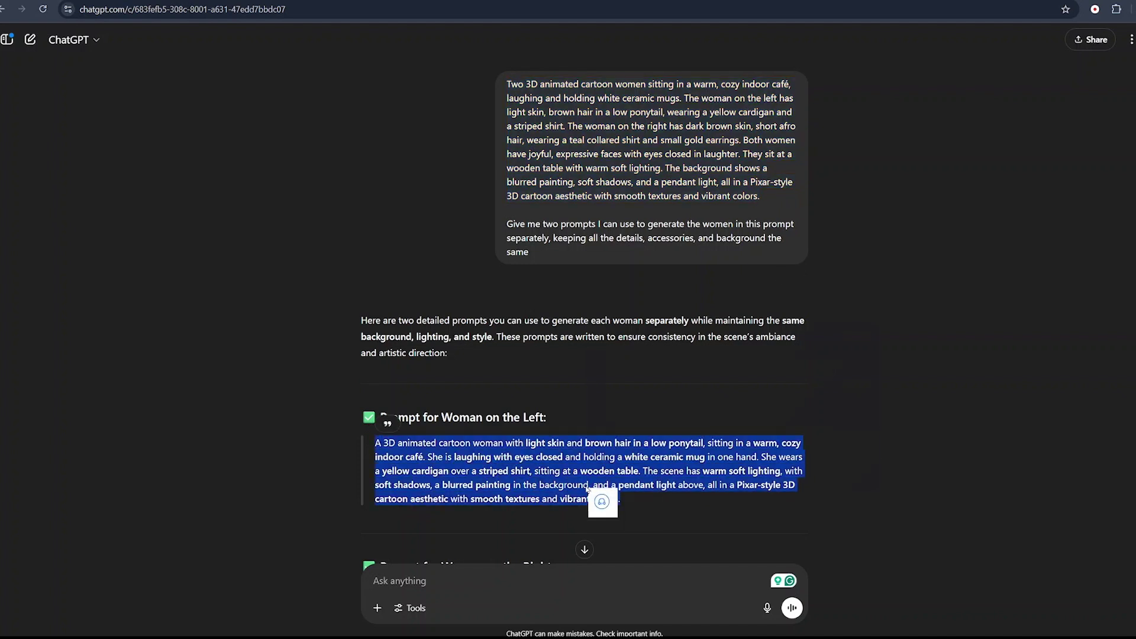
pyautogui.rightClick(588, 488)
pyautogui.click(628, 334)
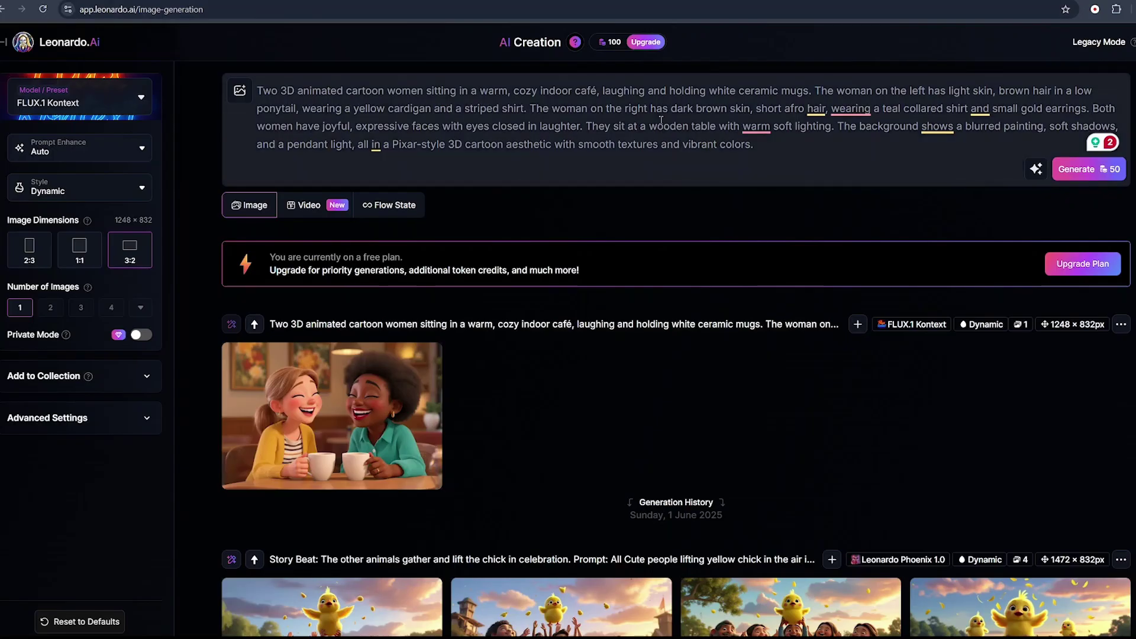
pyautogui.doubleClick(661, 124)
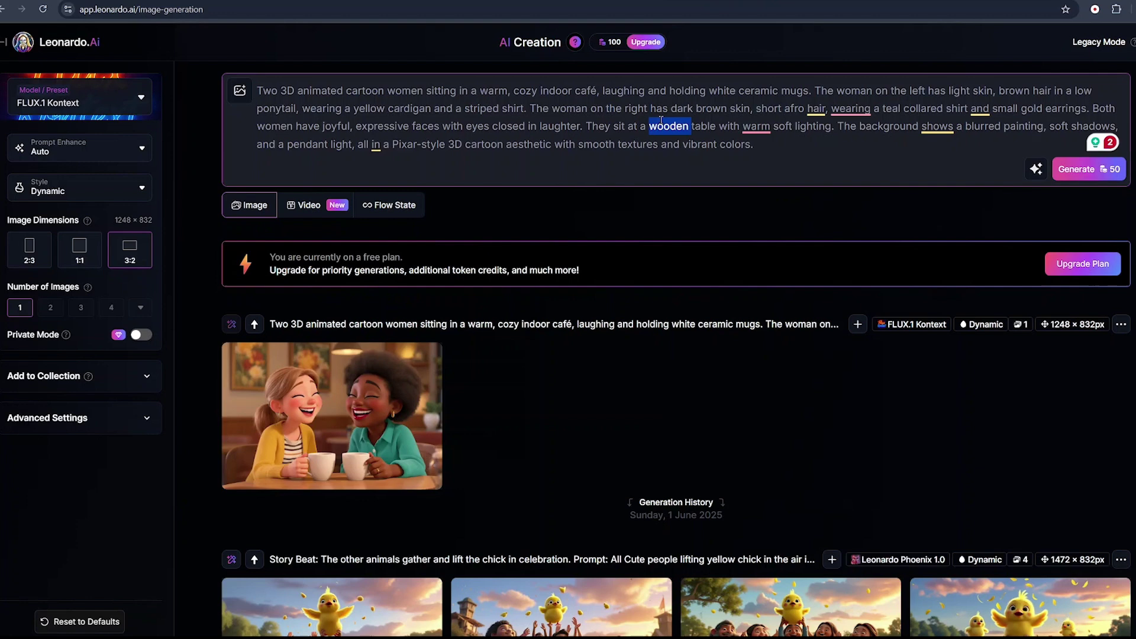
pyautogui.hotkey('ctrl', 'a')
pyautogui.hotkey('ctrl', 'v')
pyautogui.press('Return')
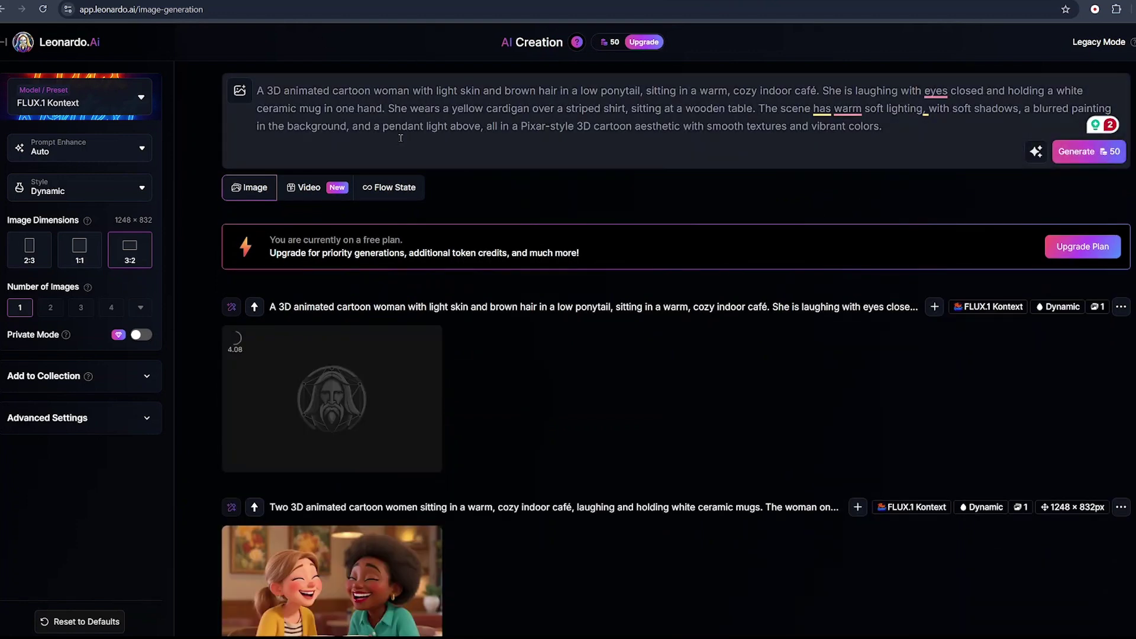
pyautogui.scroll(-5, 423, 513)
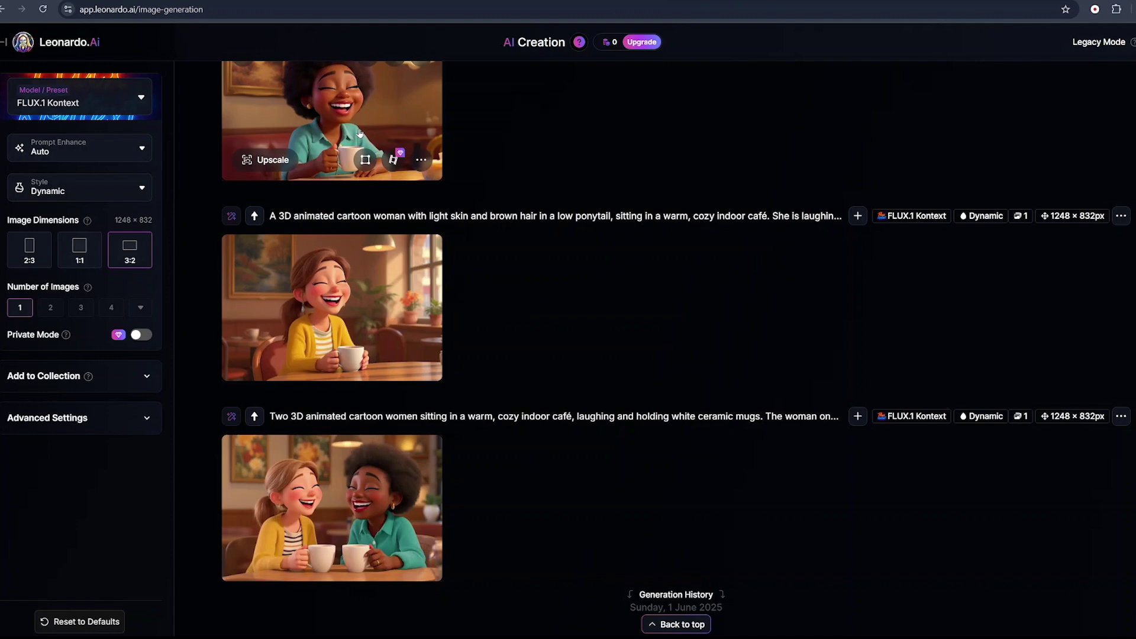
pyautogui.scroll(1, 360, 133)
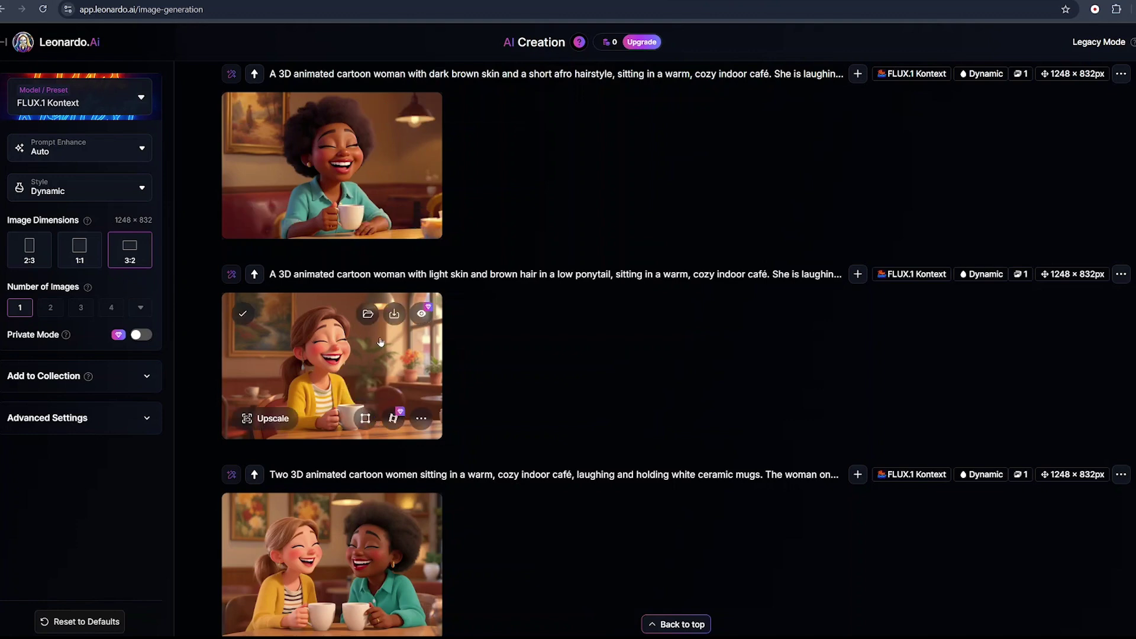
# Download the afro-haired woman's café image and drop it into Pixelcut's Expand tool.
pyautogui.click(393, 315)
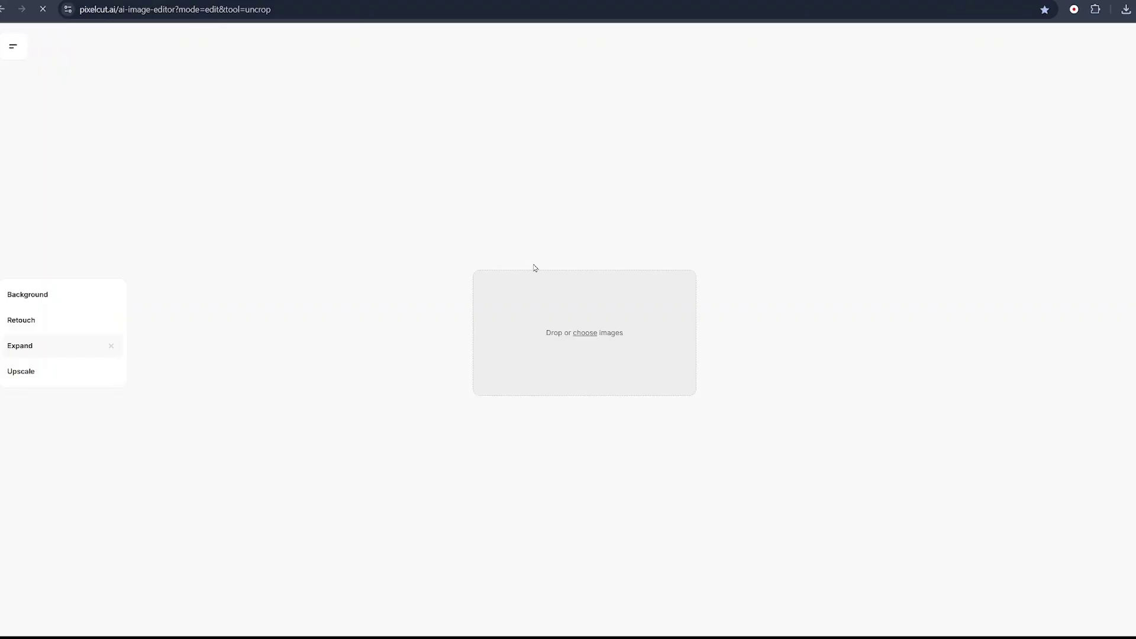
pyautogui.moveTo(535, 268); pyautogui.dragTo(581, 334)
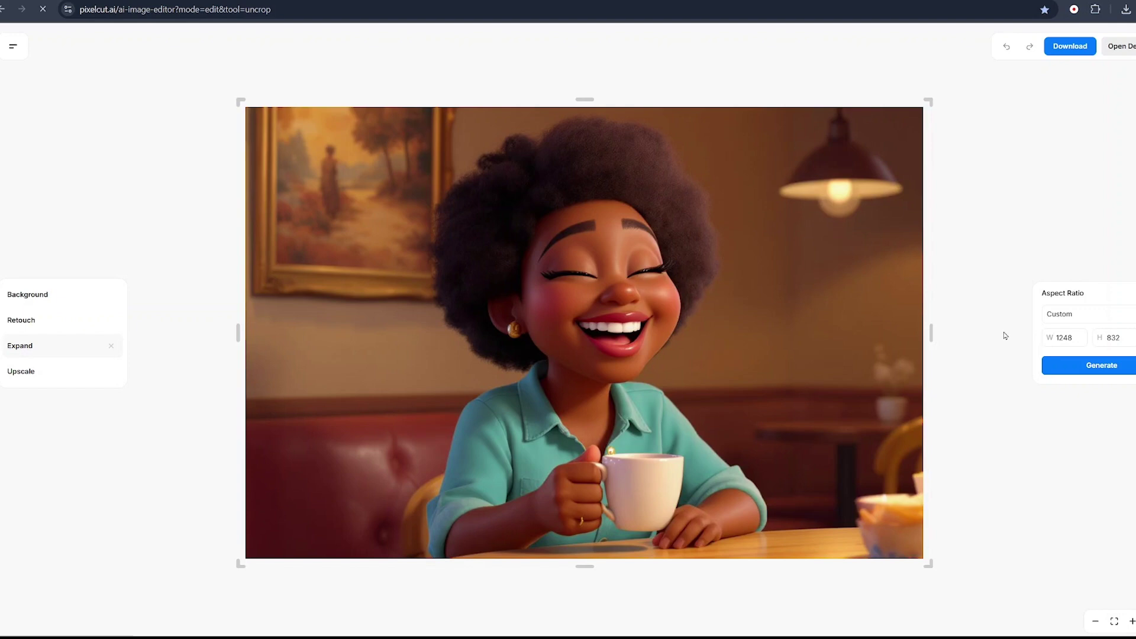
# Expand the café woman image to 16:9 with generated background on the sides.
pyautogui.click(1081, 318)
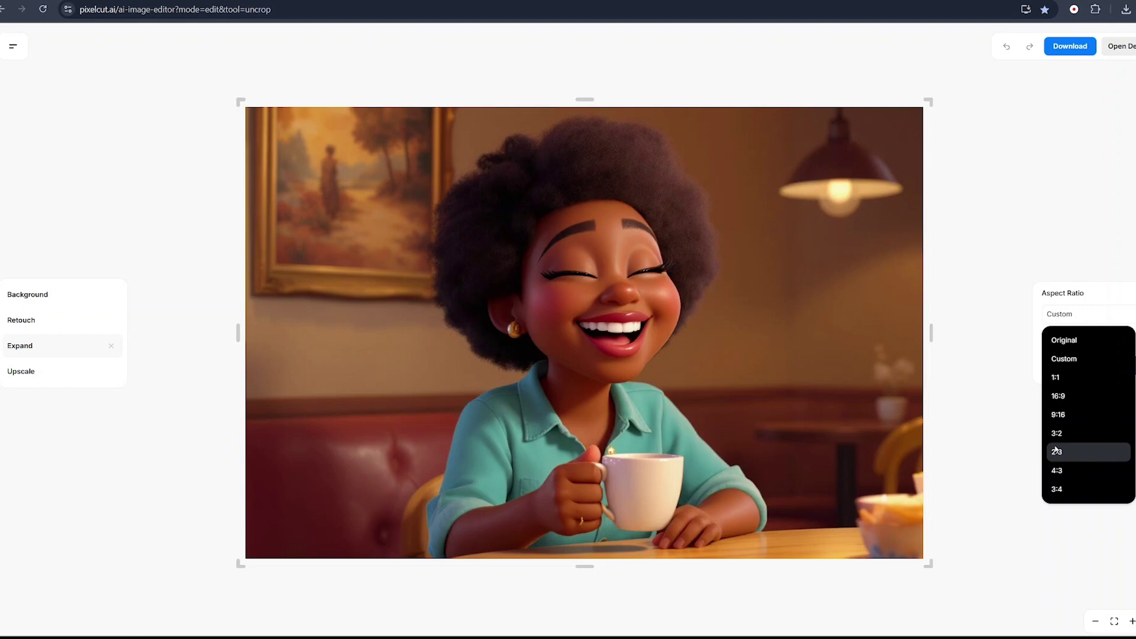
pyautogui.click(1061, 406)
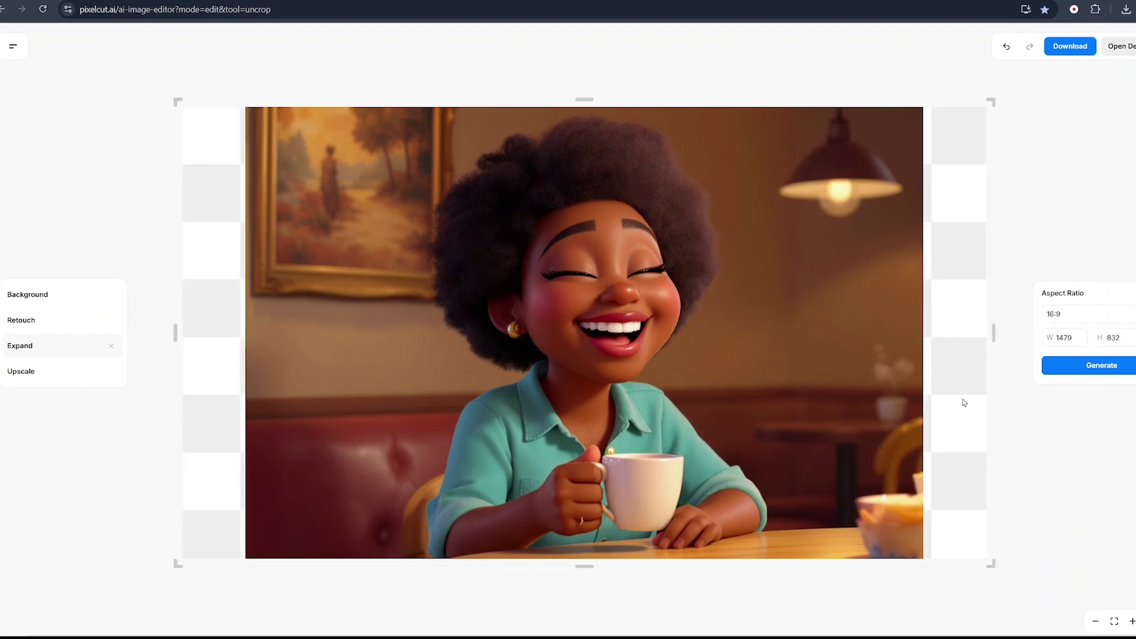
pyautogui.click(1068, 374)
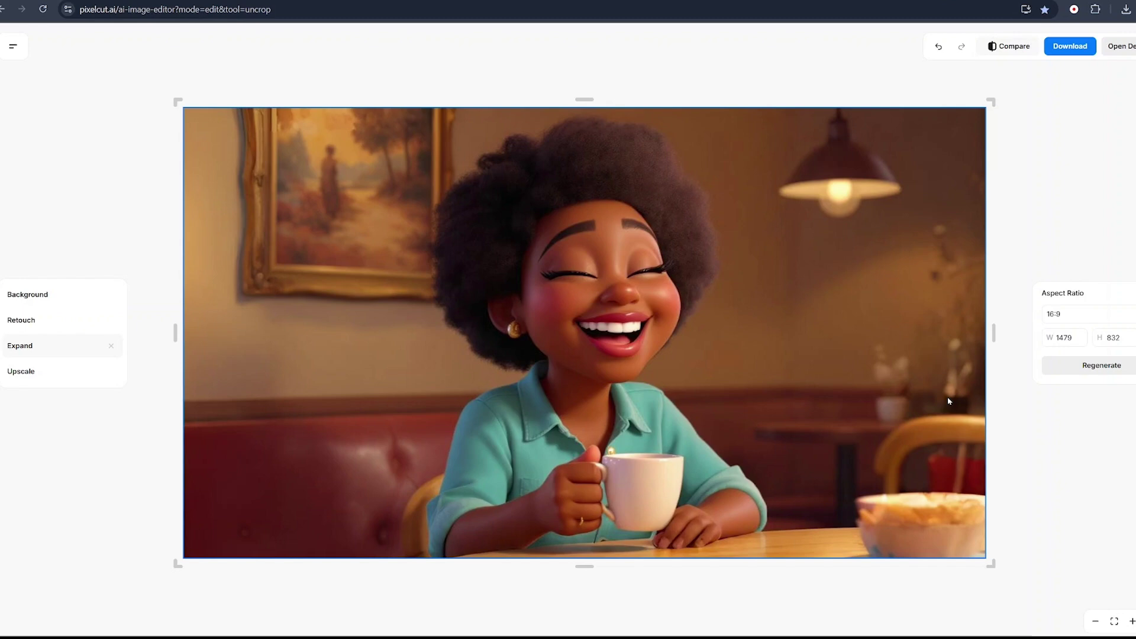
# Upscale the image to 2958×1664, compare it with the original, and download it.
pyautogui.click(31, 377)
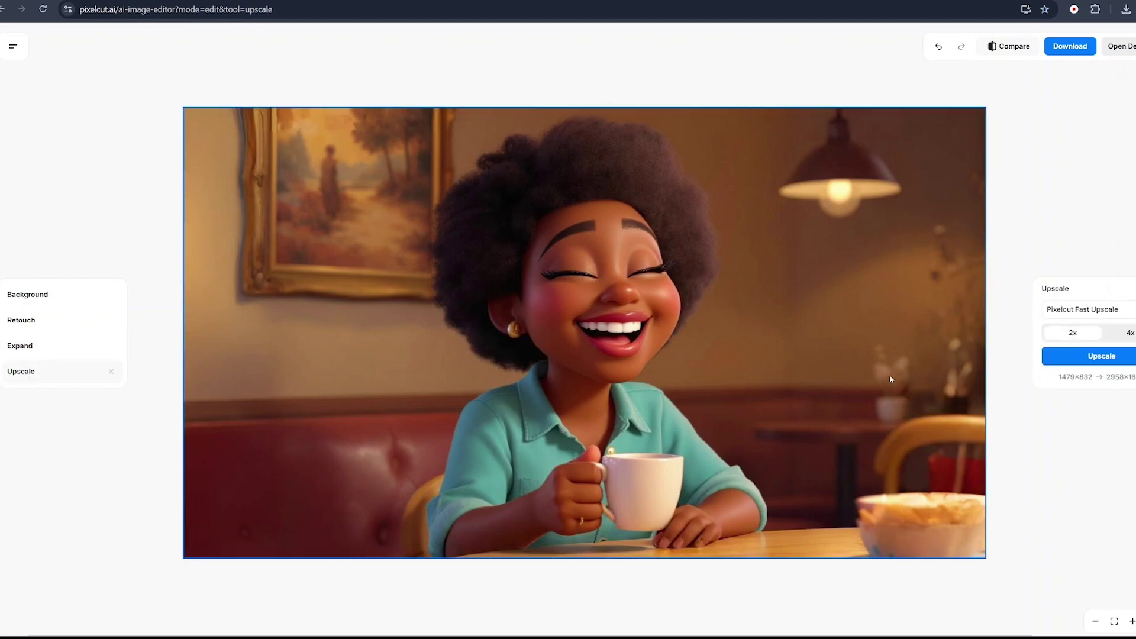
pyautogui.click(1101, 356)
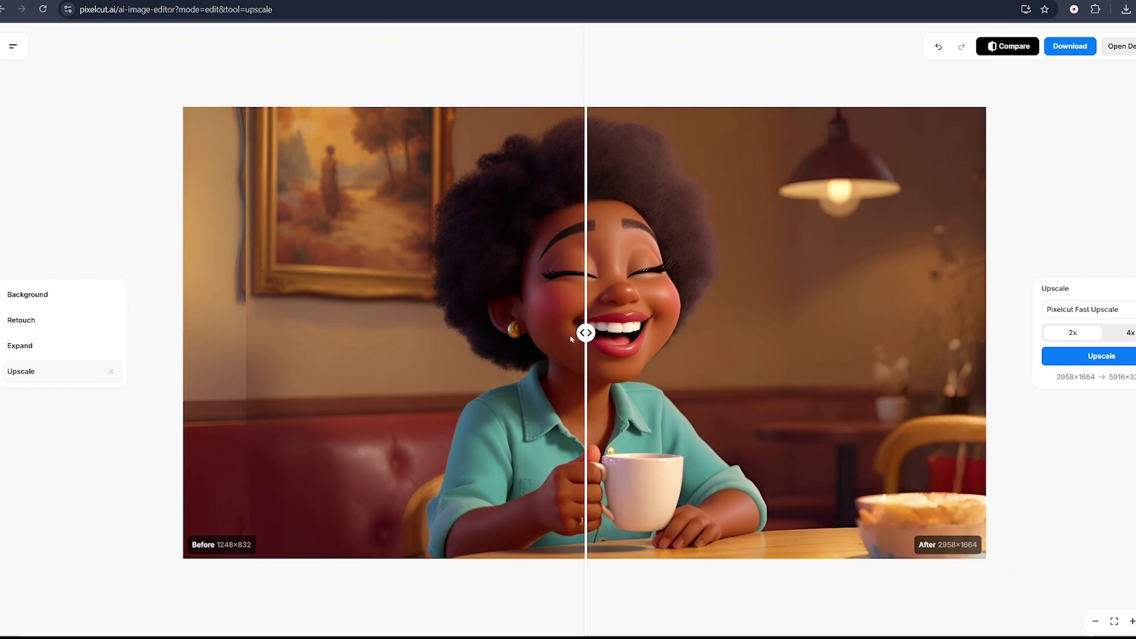
pyautogui.moveTo(586, 333); pyautogui.dragTo(138, 306)
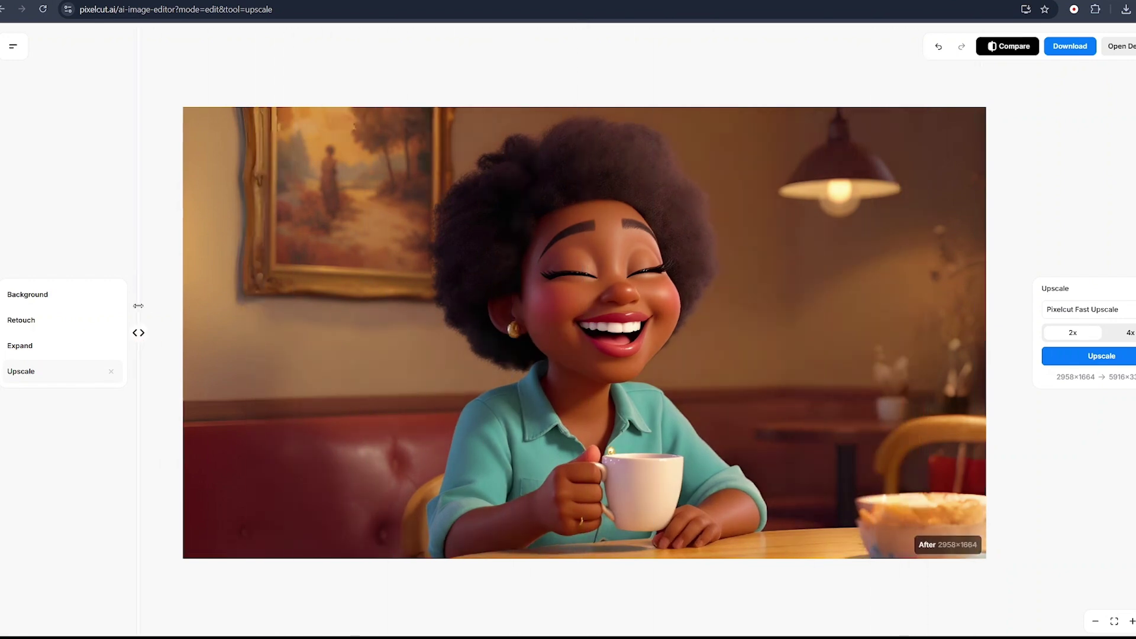
pyautogui.click(1068, 51)
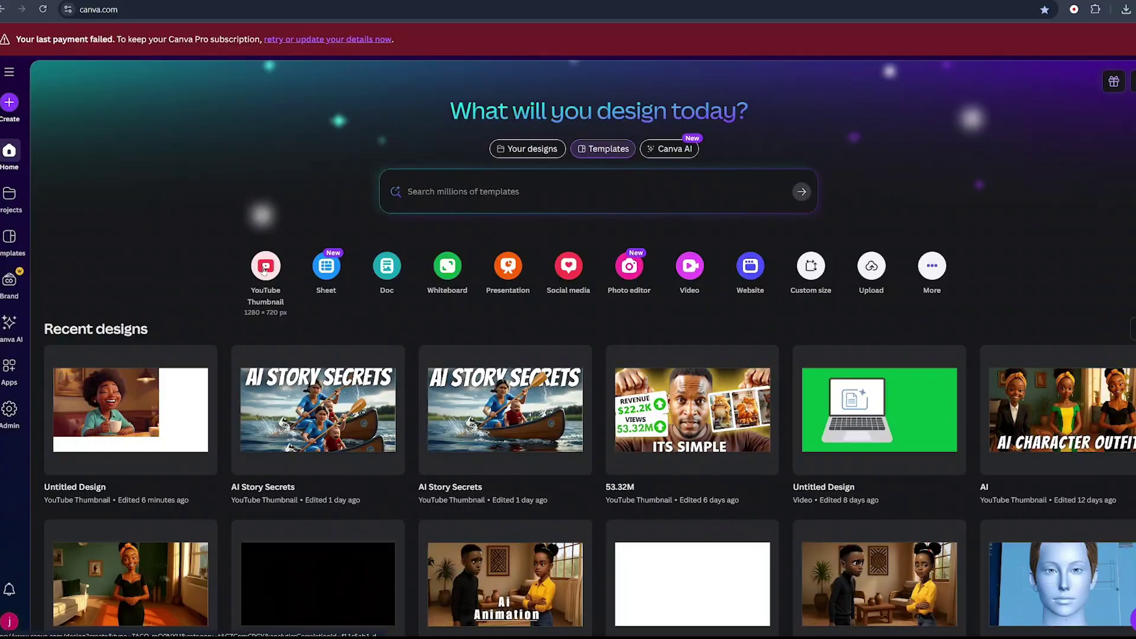
# Stretch the woman image to fill the Canva thumbnail page and flip it horizontally.
pyautogui.click(265, 267)
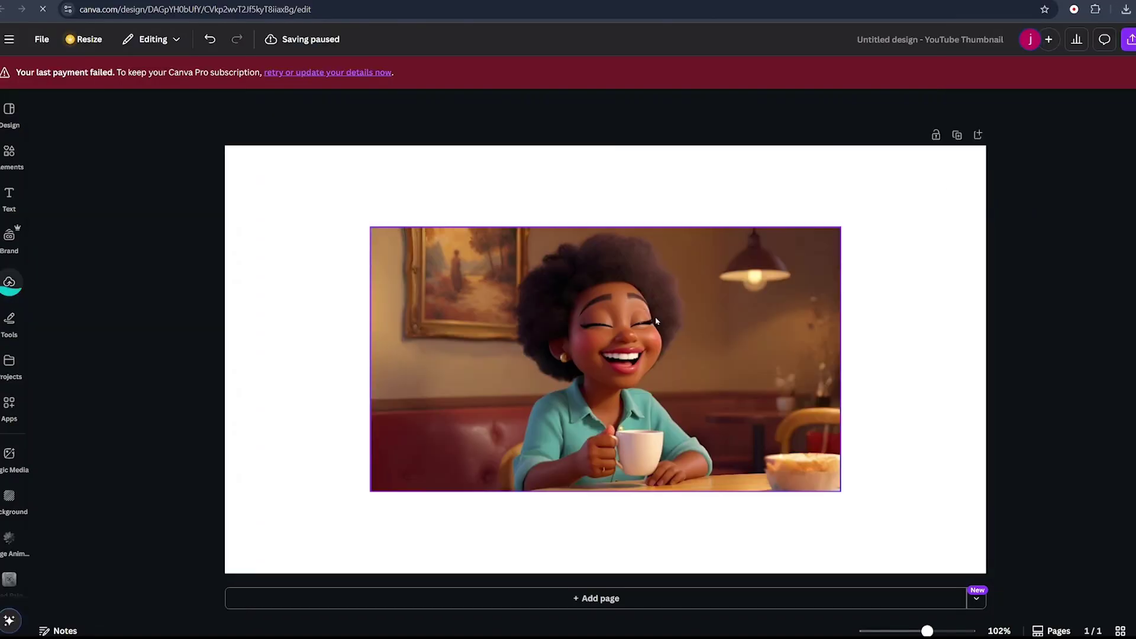
pyautogui.moveTo(656, 322); pyautogui.dragTo(537, 239)
pyautogui.moveTo(723, 409); pyautogui.dragTo(986, 574)
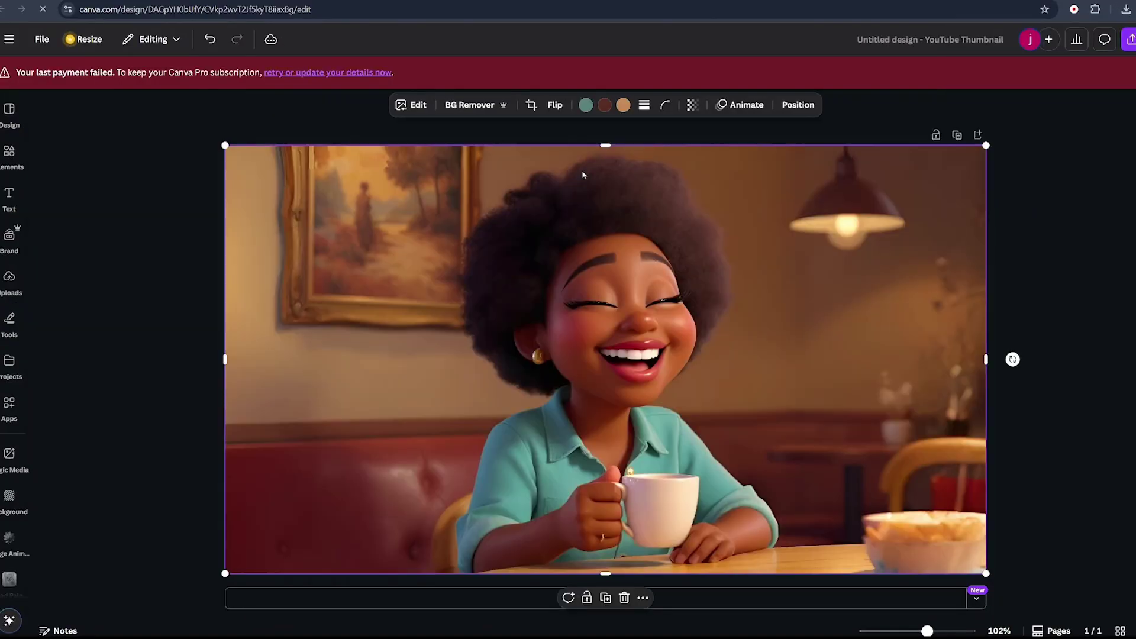
pyautogui.click(555, 106)
pyautogui.click(556, 135)
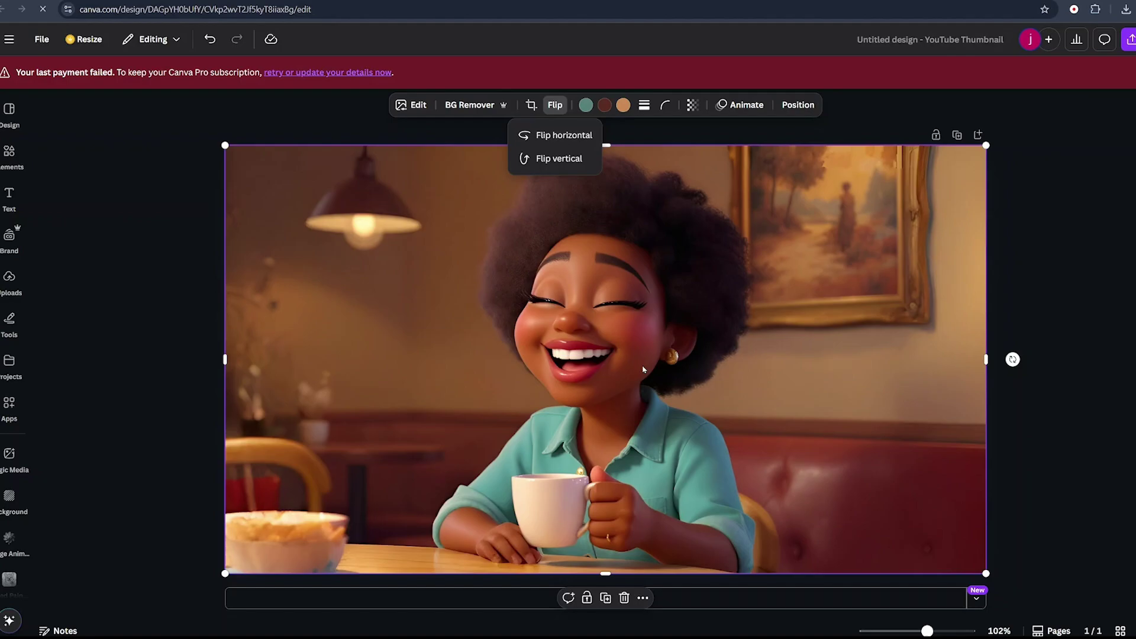
# Bring up the Canva design's sharing options.
pyautogui.click(515, 1)
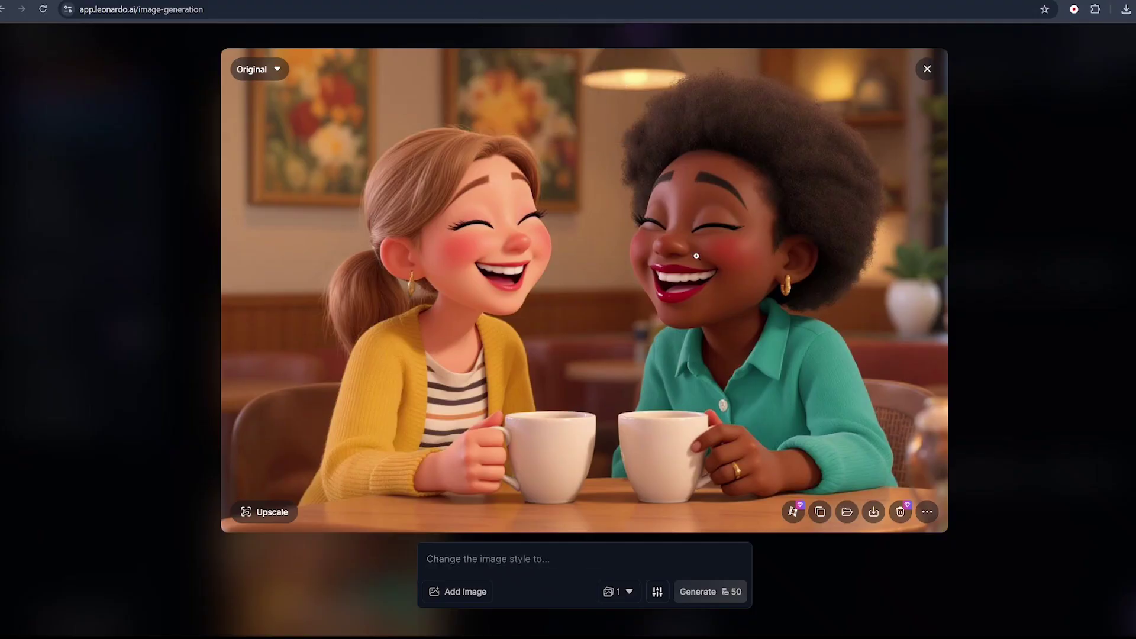
pyautogui.hotkey('ctrl', 'Tab')
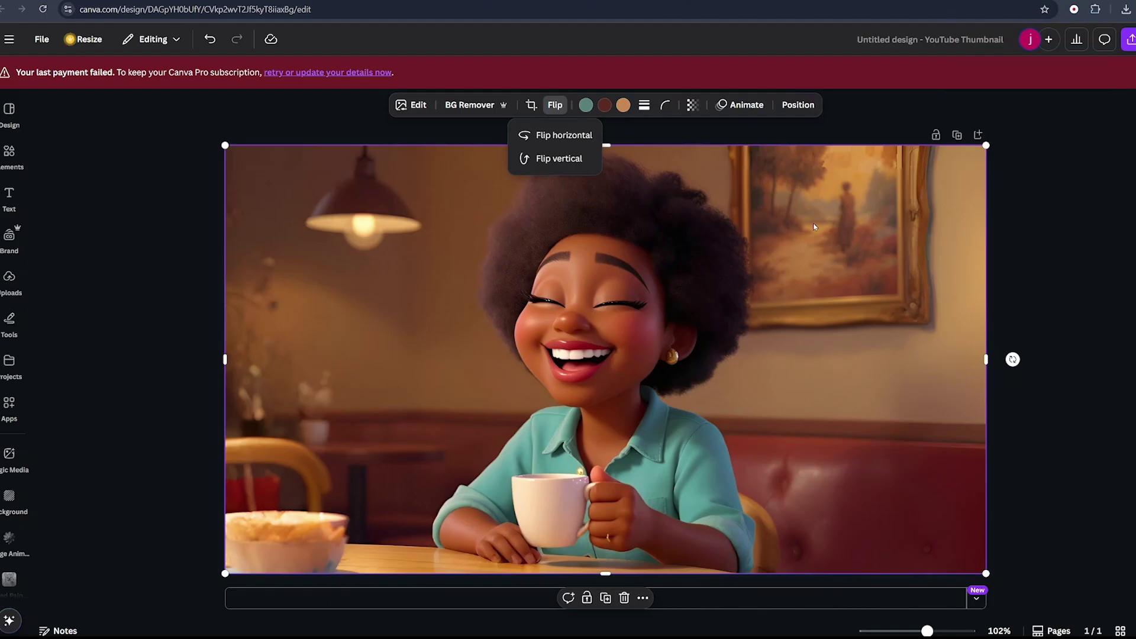
pyautogui.press('Escape')
pyautogui.click(1130, 39)
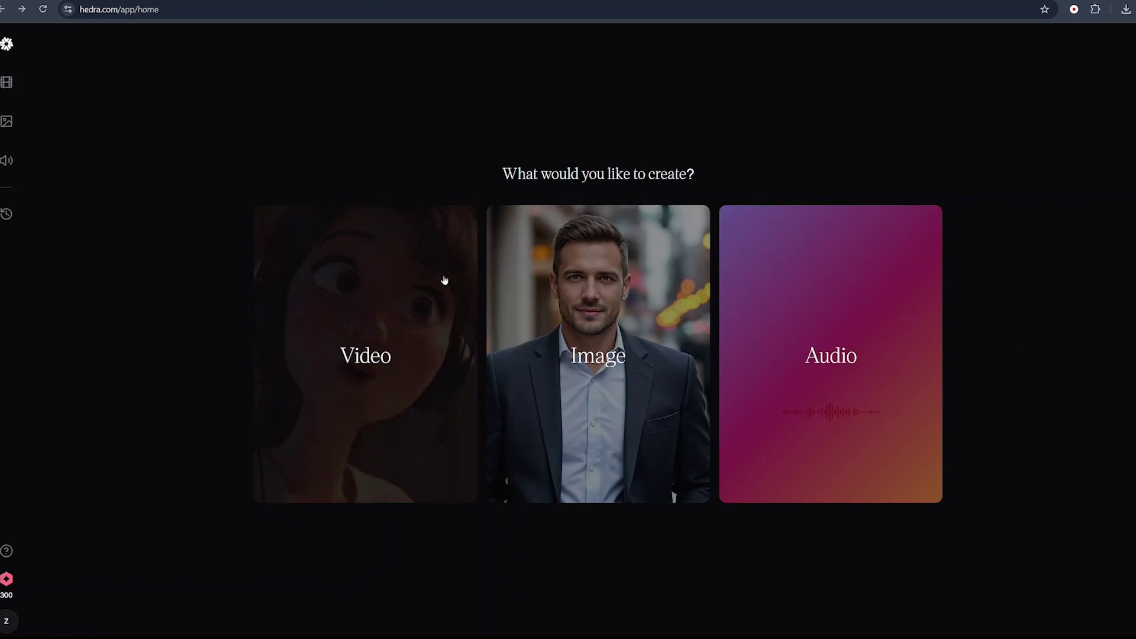
# Choose Video on the Hedra home screen to start a Character-3 video.
pyautogui.click(360, 394)
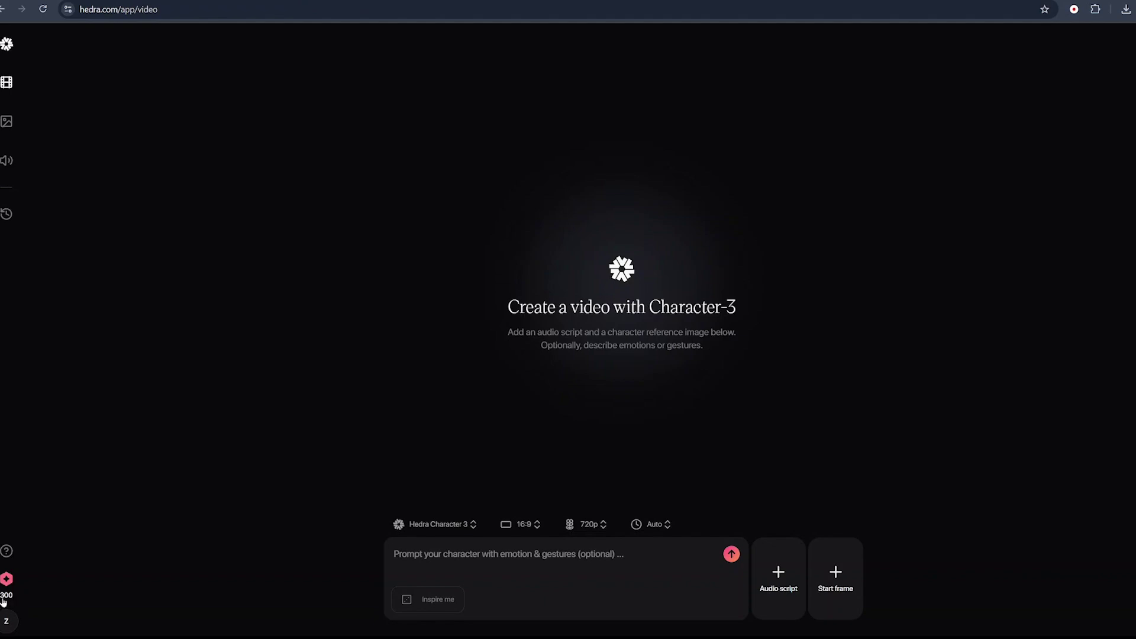
# Keep Hedra Character 3, 16:9 aspect ratio, 720p resolution and Auto duration.
pyautogui.click(466, 534)
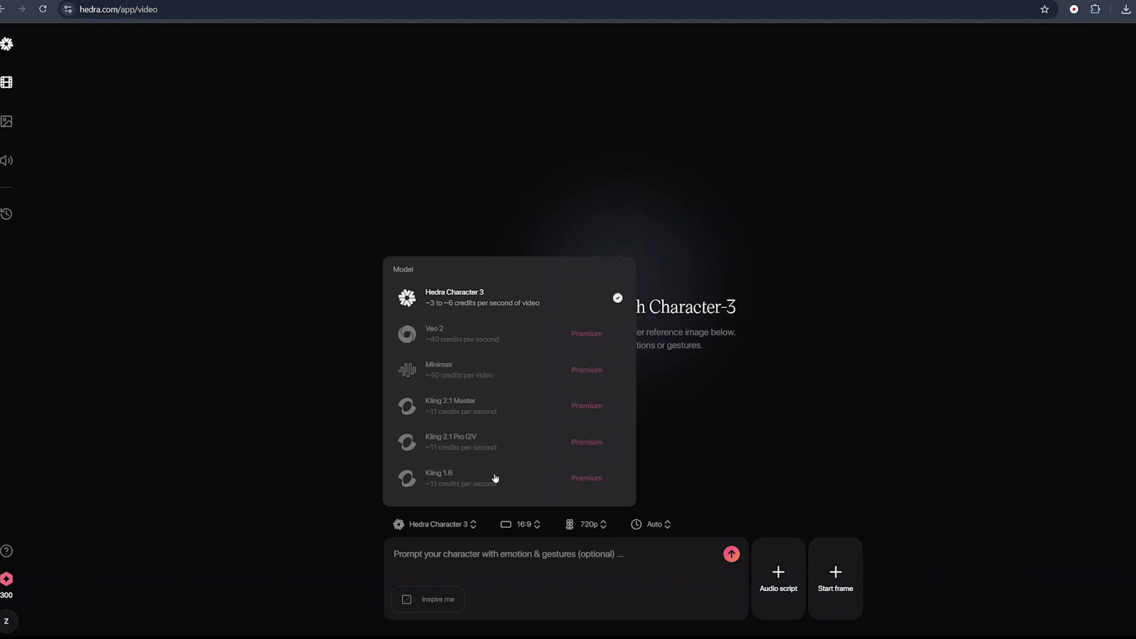
pyautogui.click(522, 527)
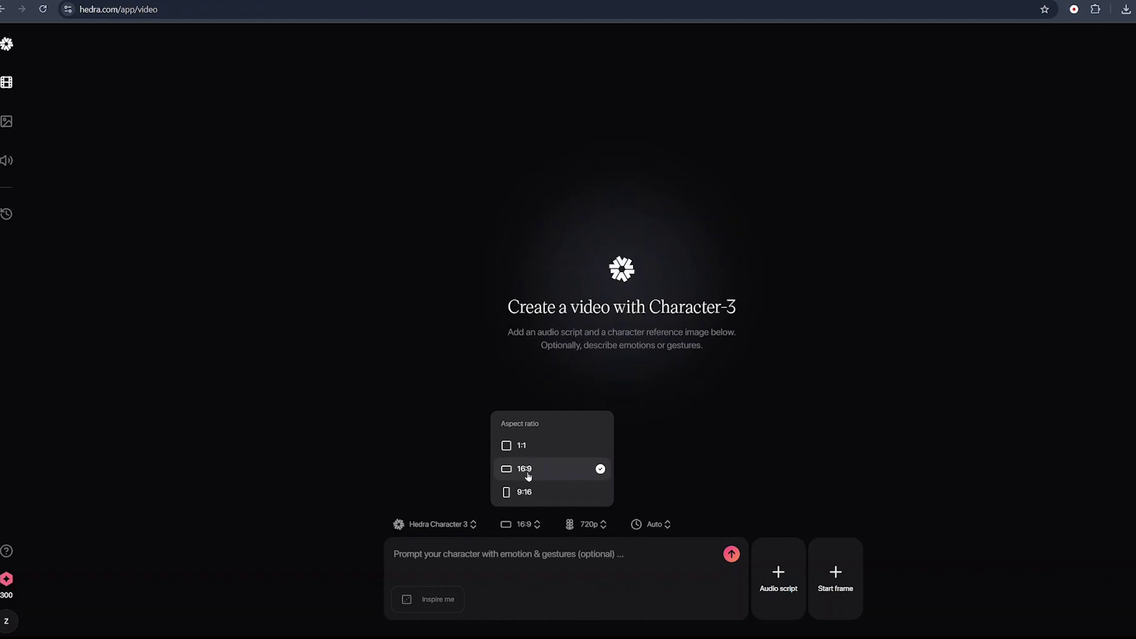
pyautogui.click(585, 526)
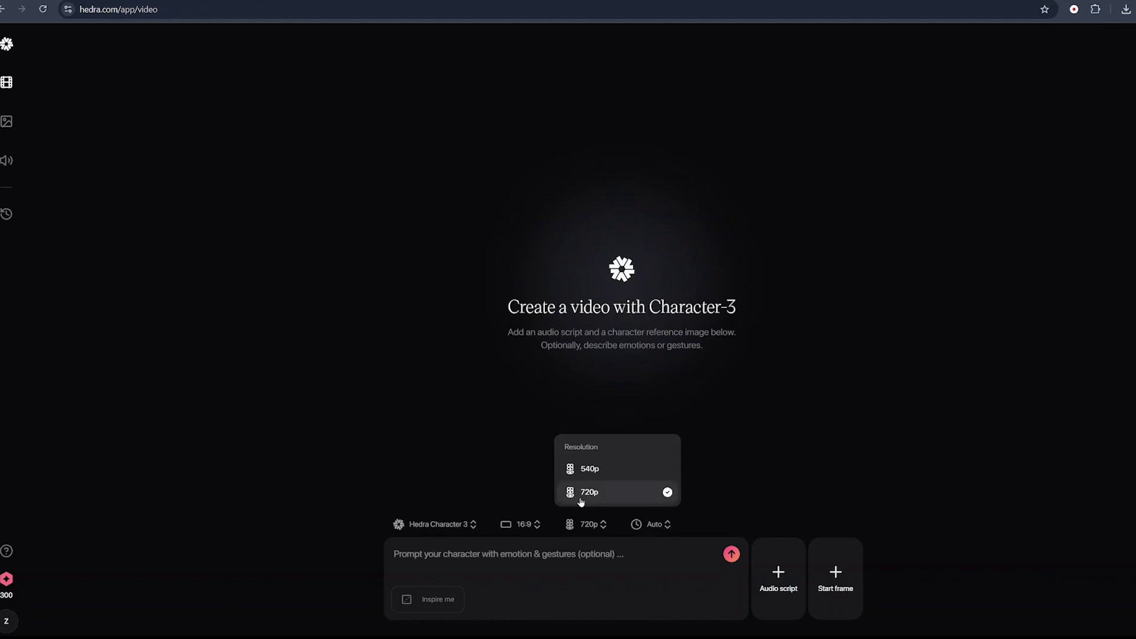
pyautogui.click(585, 501)
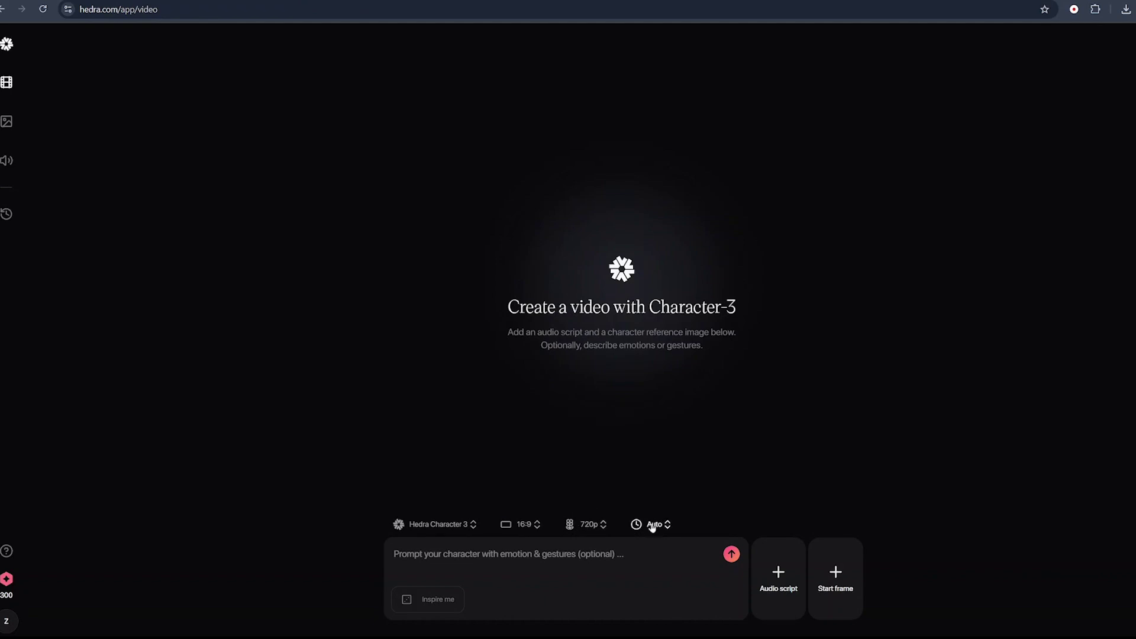
pyautogui.click(653, 526)
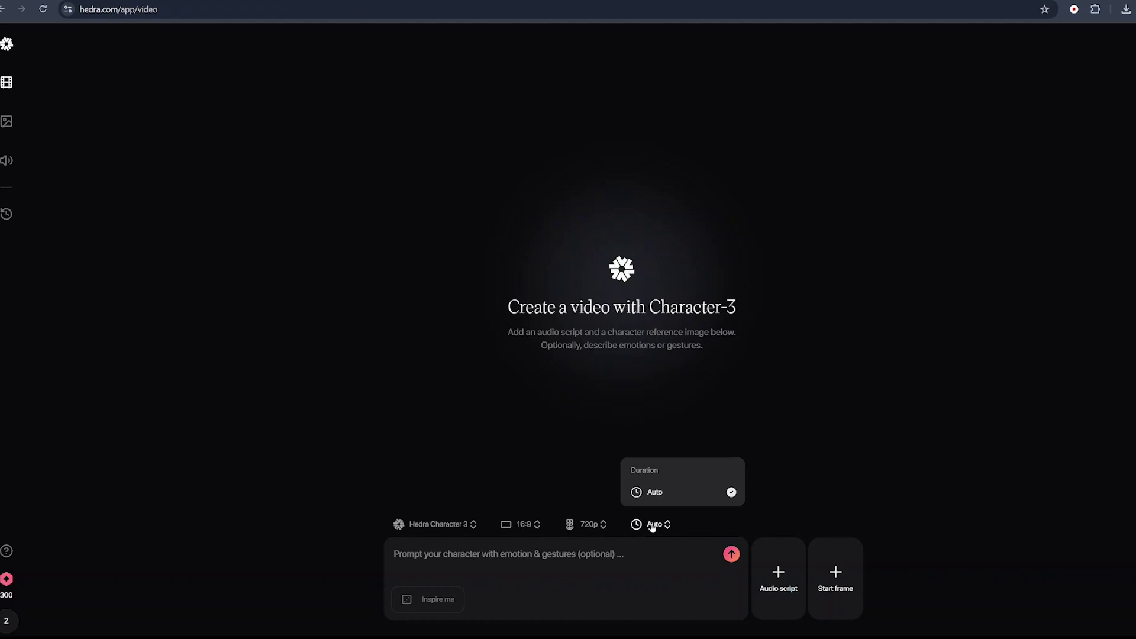
pyautogui.click(653, 527)
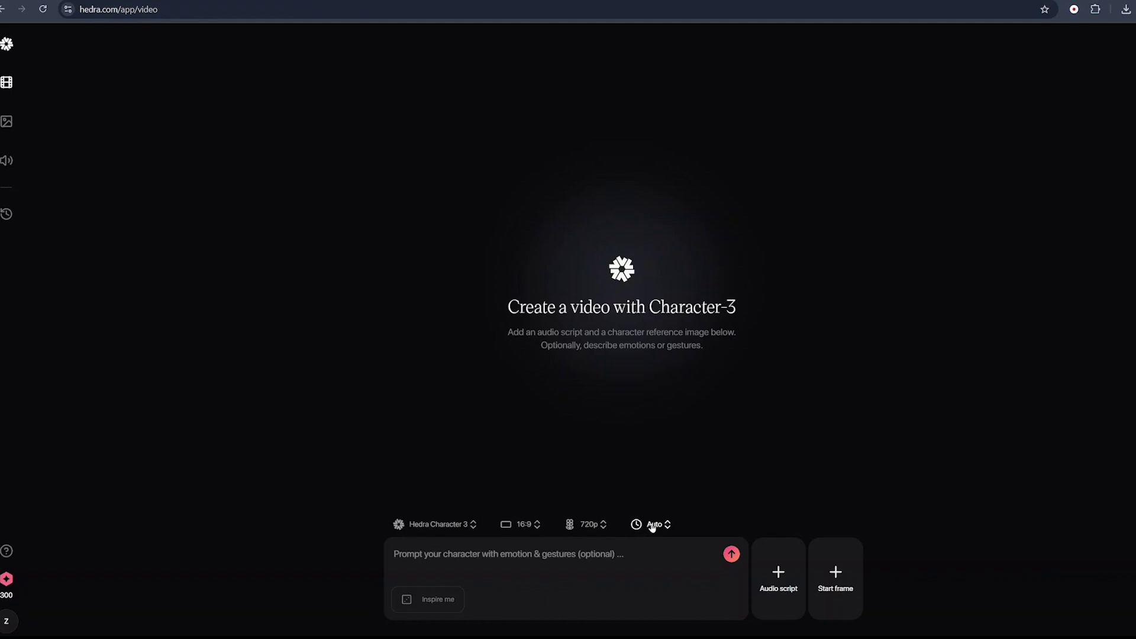
# Upload the two laughing café women image as the start frame.
pyautogui.click(830, 584)
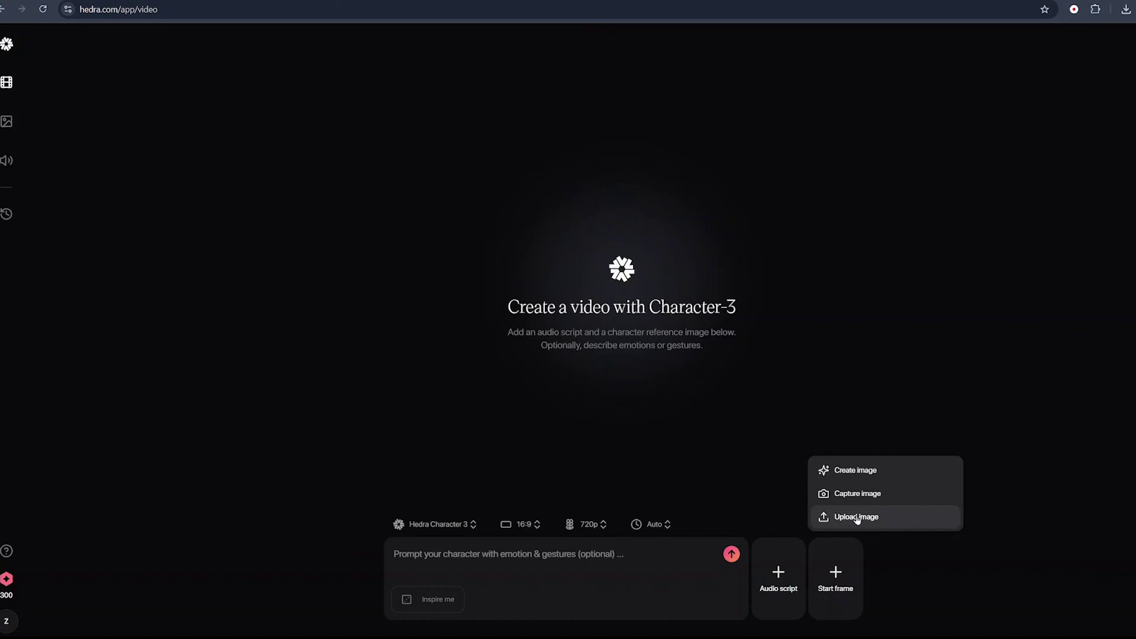
pyautogui.click(856, 518)
pyautogui.click(153, 144)
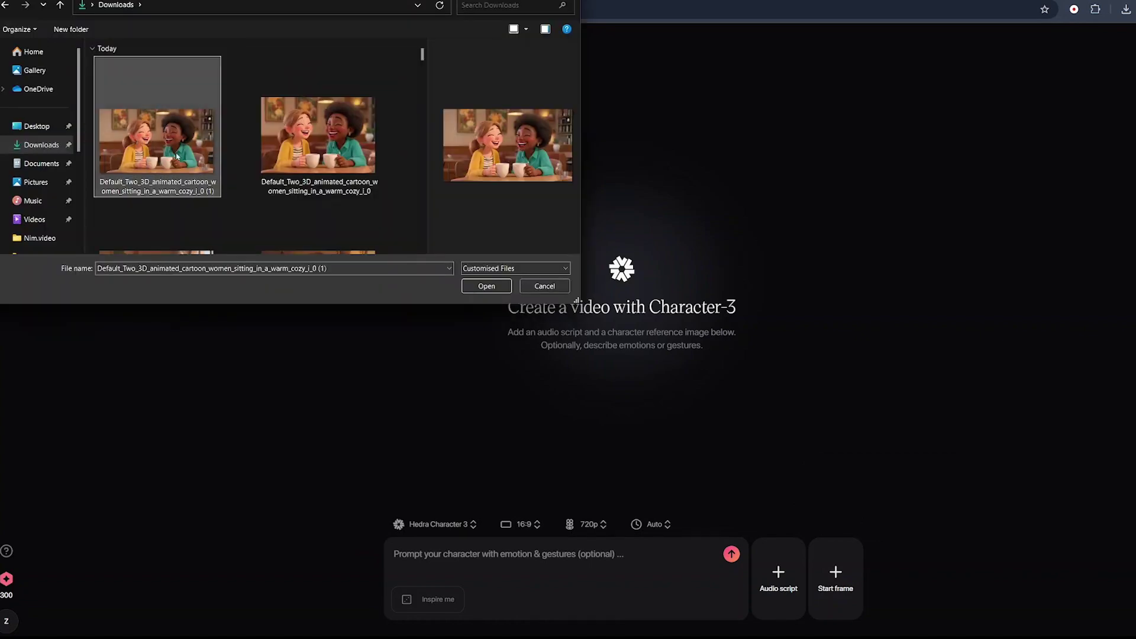
pyautogui.click(486, 286)
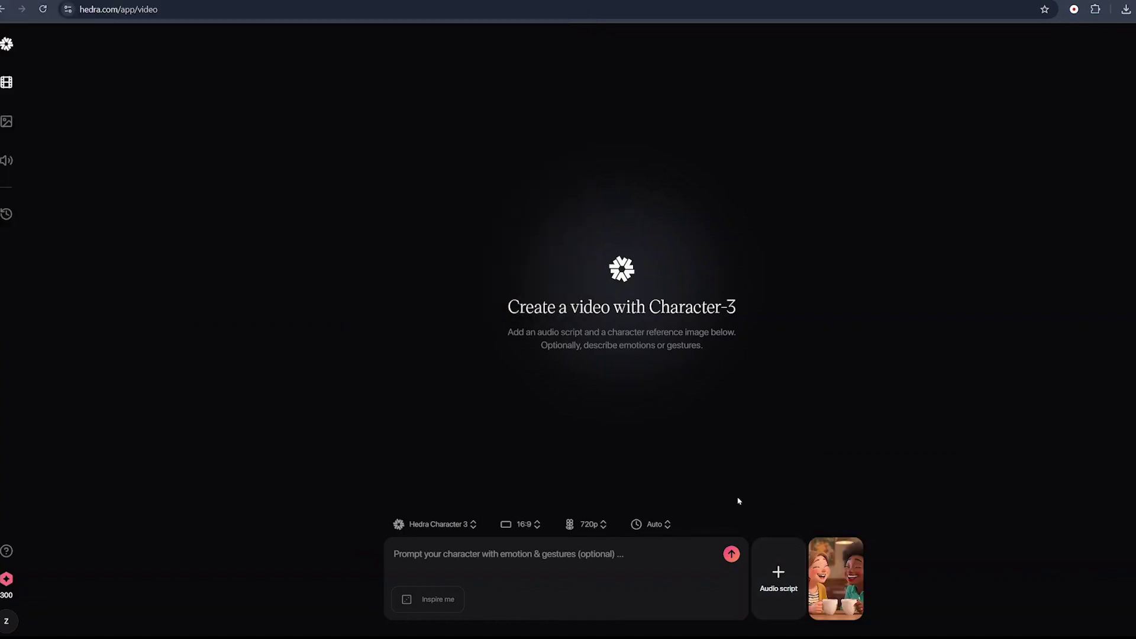
# Paste the line 'Okay, but you have to promise not to laugh…' into ElevenLabs Text to Speech.
pyautogui.click(778, 595)
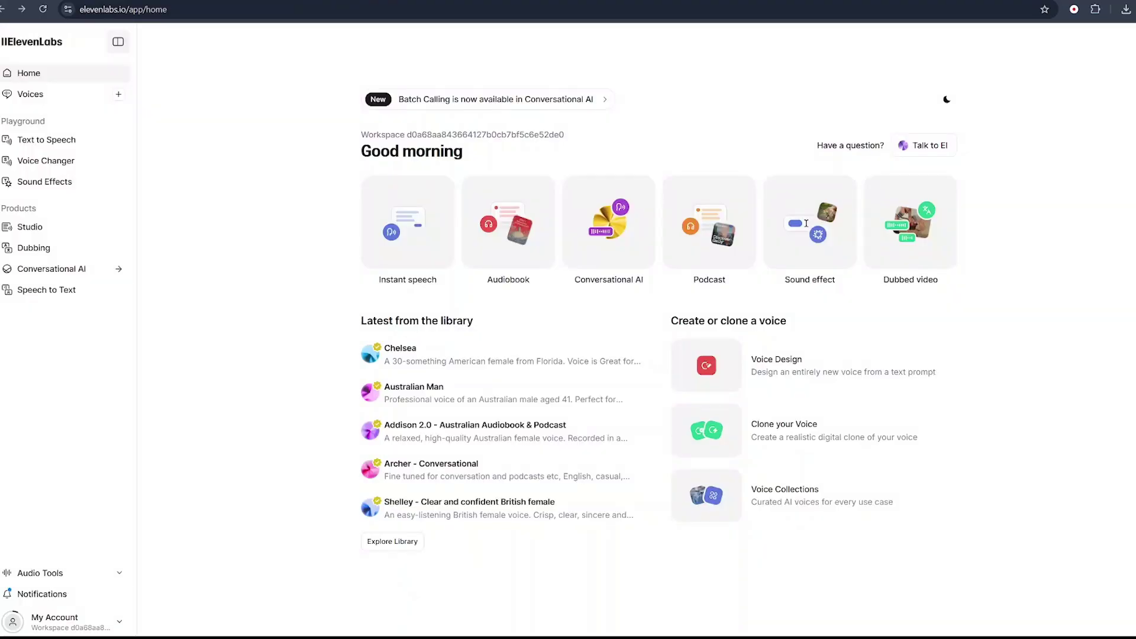
pyautogui.click(45, 144)
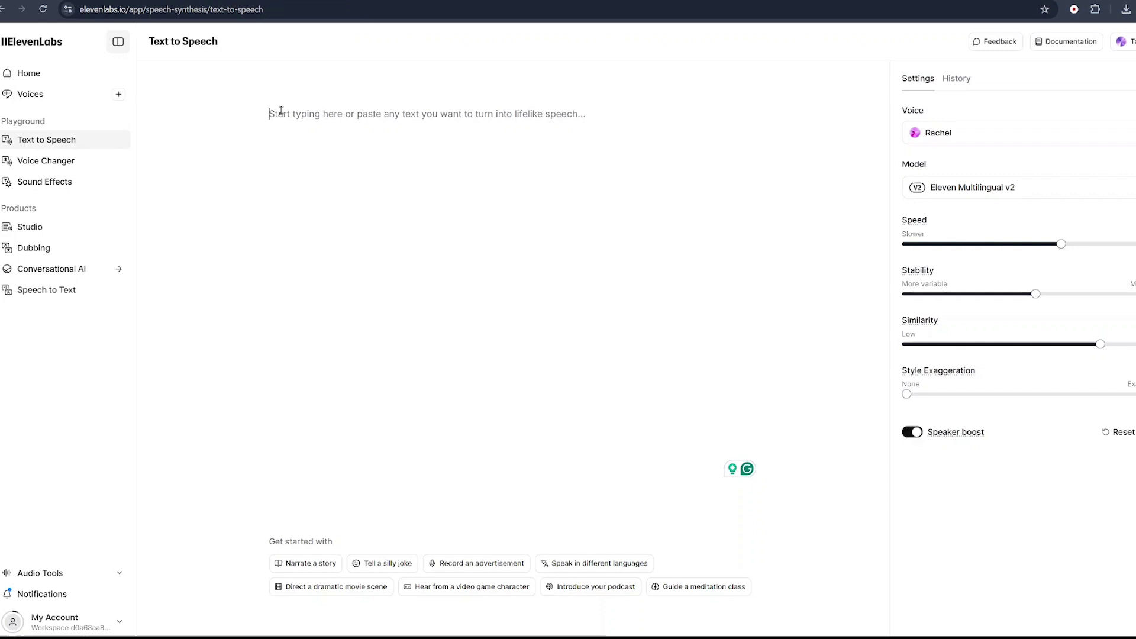
pyautogui.rightClick(280, 111)
pyautogui.click(318, 242)
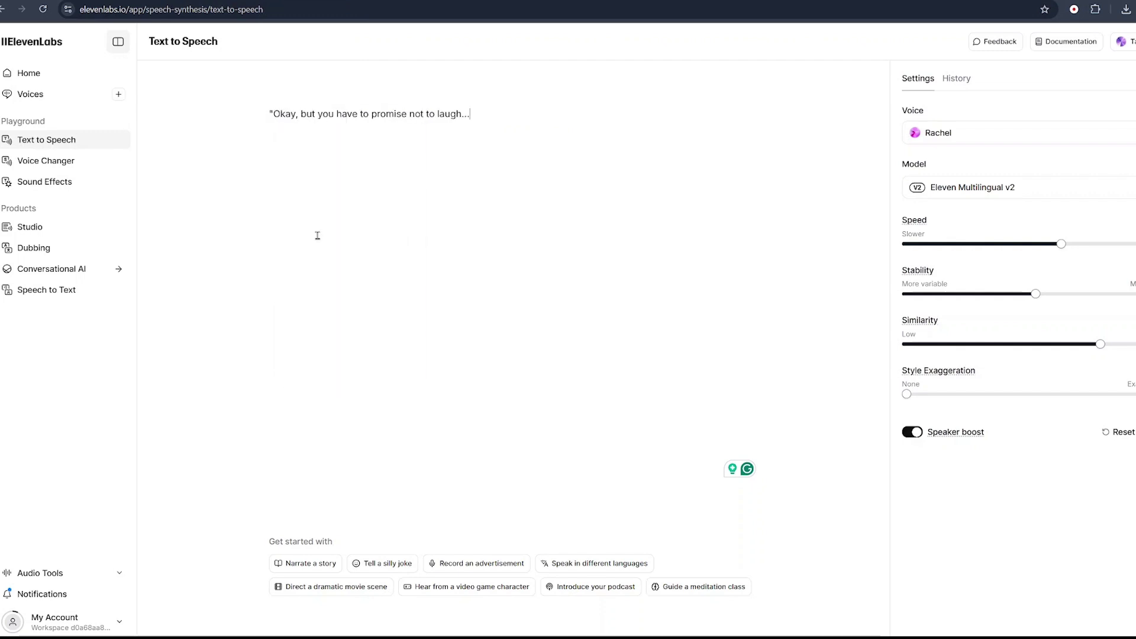
# Generate the line in the Rachel voice, then bring up Voice Changer.
pyautogui.click(928, 135)
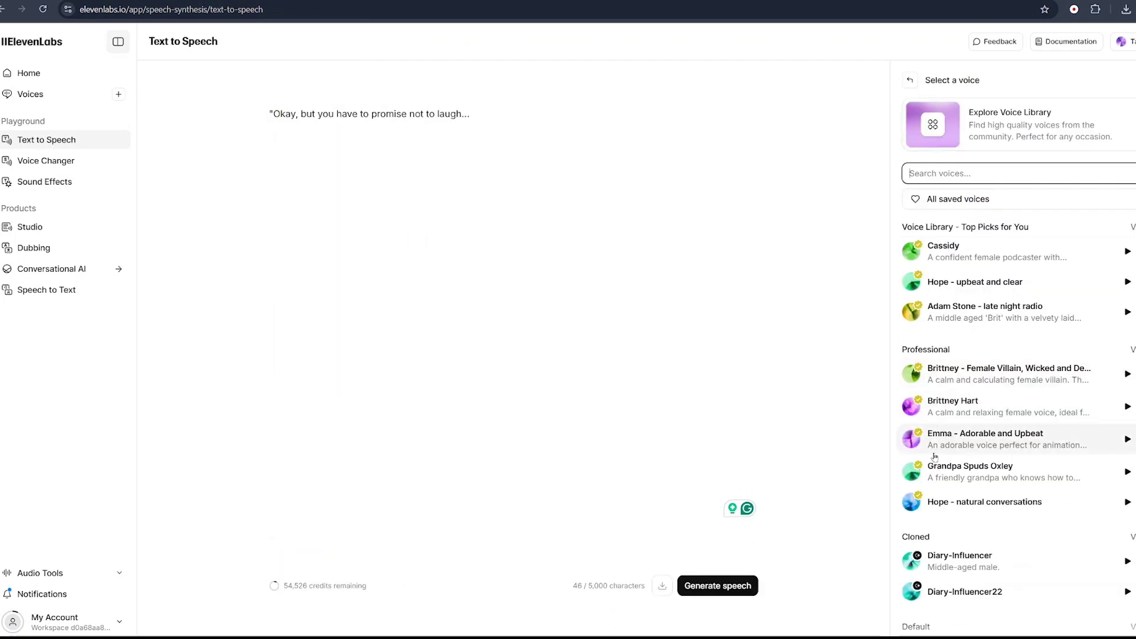
pyautogui.press('Escape')
pyautogui.click(718, 585)
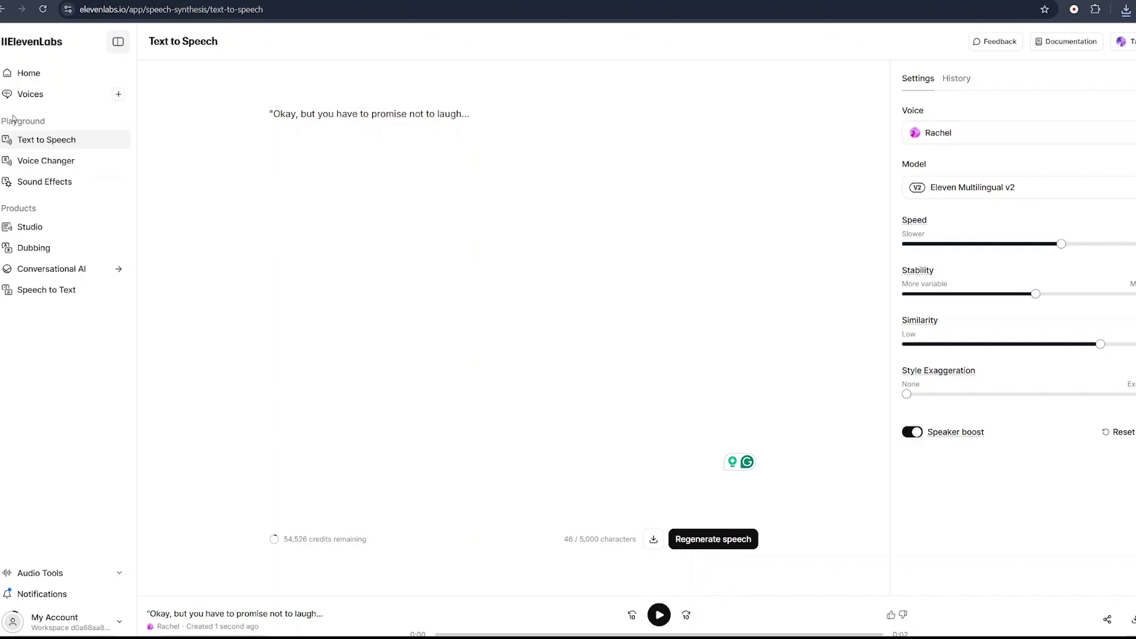
pyautogui.click(34, 165)
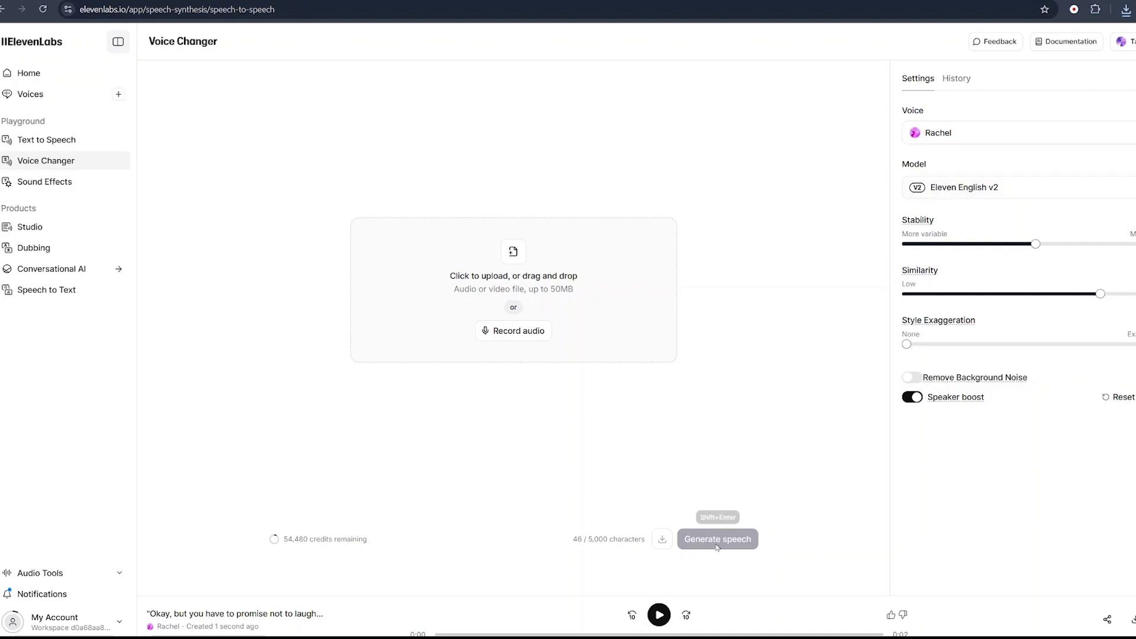
# Generate the 'Two women laughing' sound effect and play Samples 3 and 4.
pyautogui.click(45, 188)
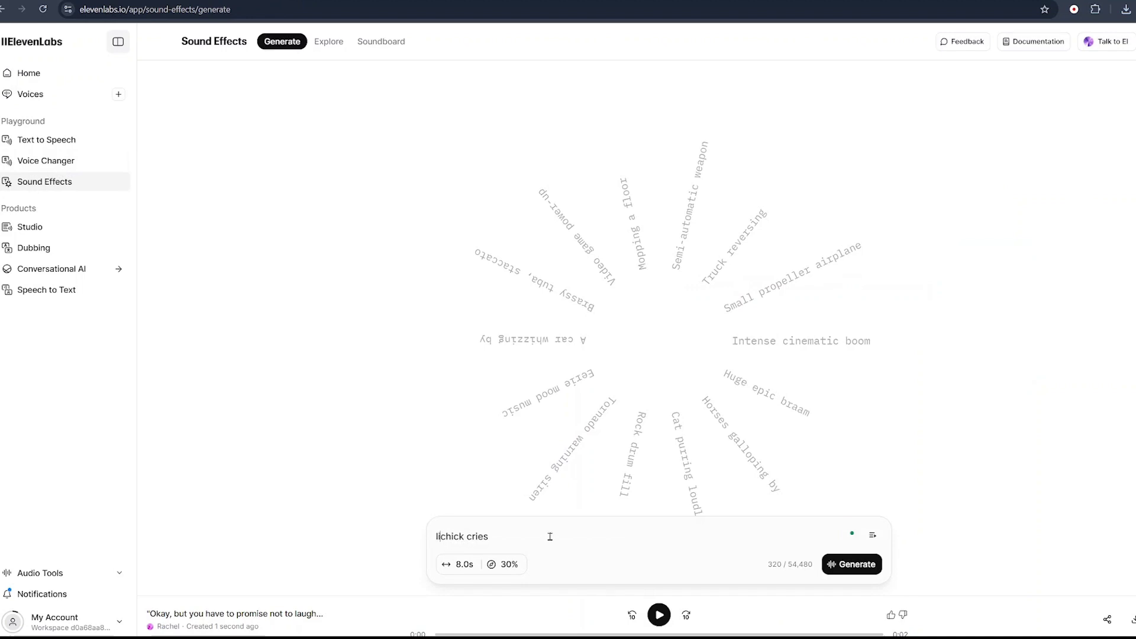
pyautogui.press('Return')
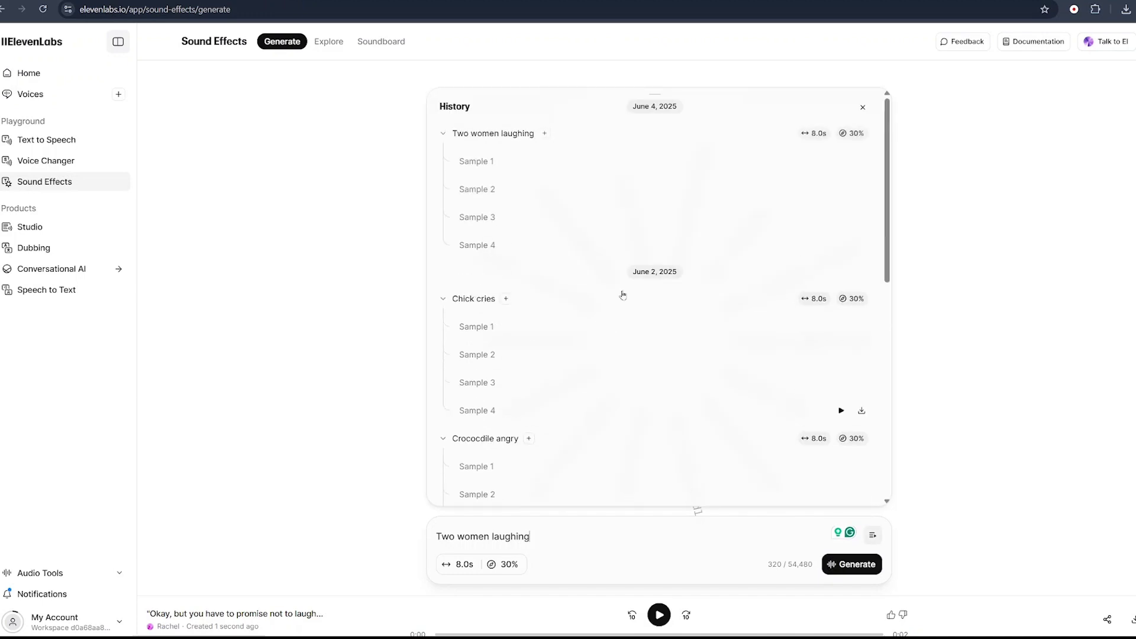
pyautogui.moveTo(835, 167)
pyautogui.click(841, 217)
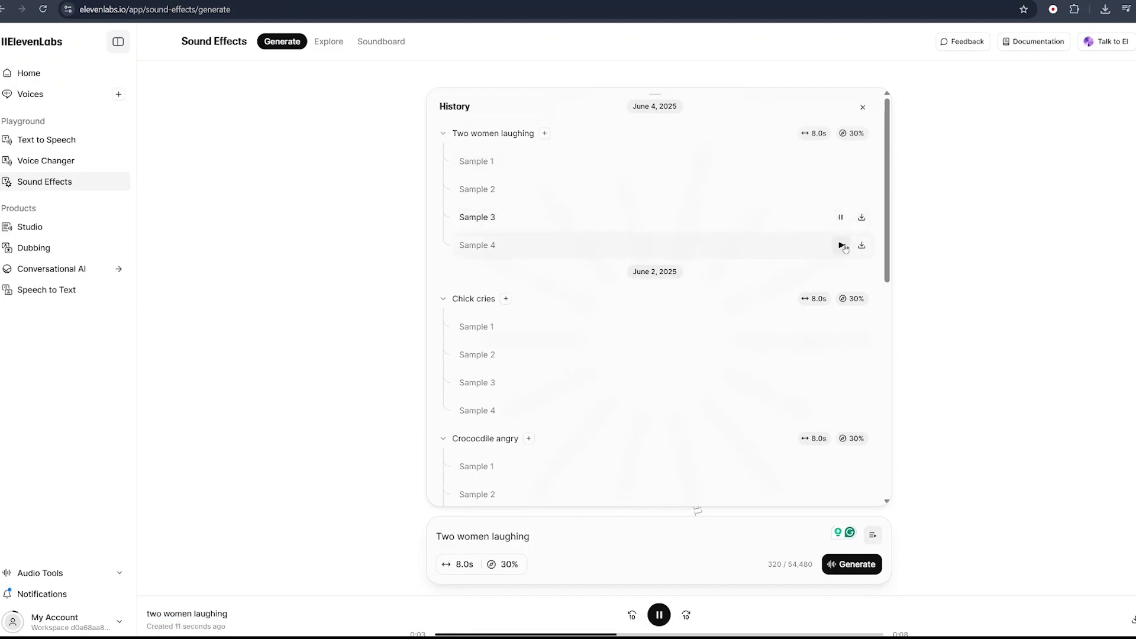
pyautogui.click(842, 246)
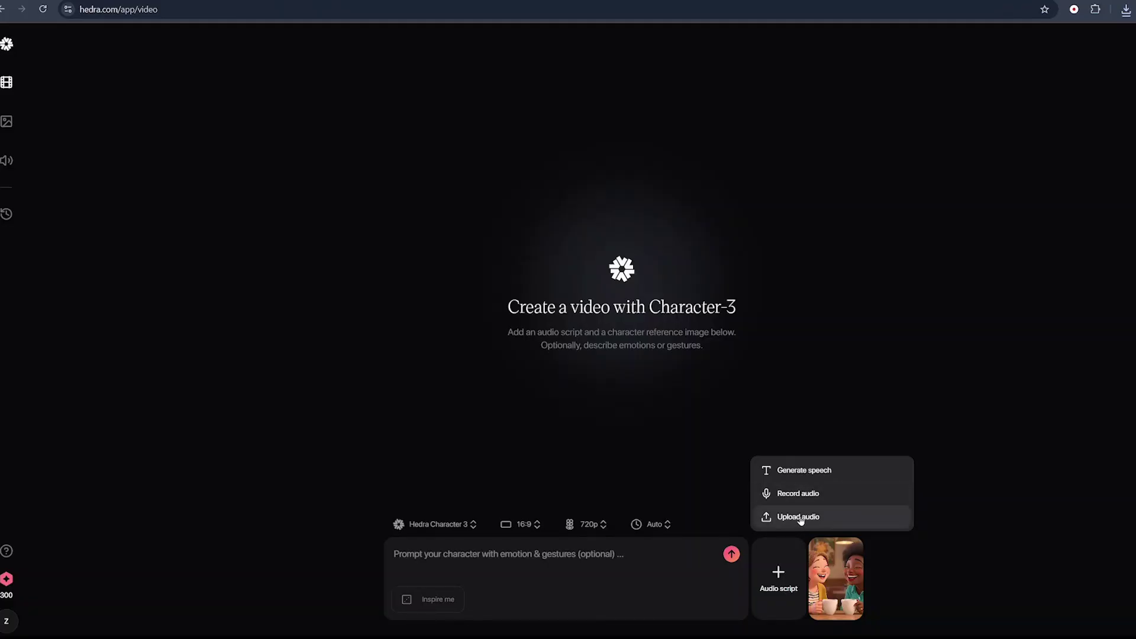
# Upload the second laughing audio file, preview it, and add it to the video.
pyautogui.click(800, 518)
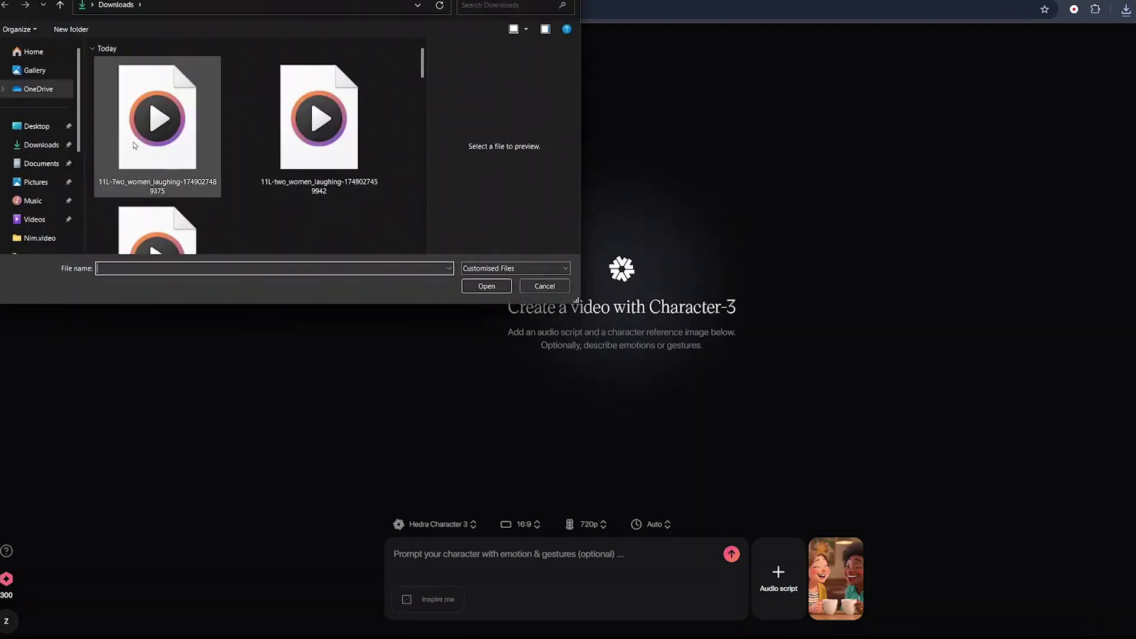
pyautogui.click(319, 118)
pyautogui.click(483, 286)
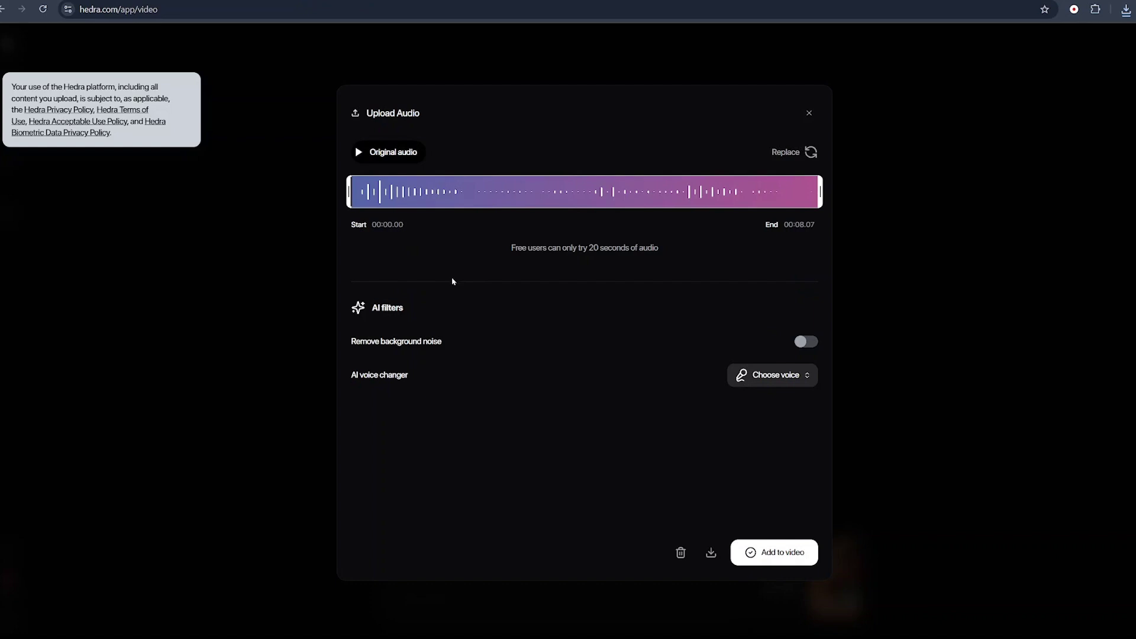
pyautogui.click(358, 153)
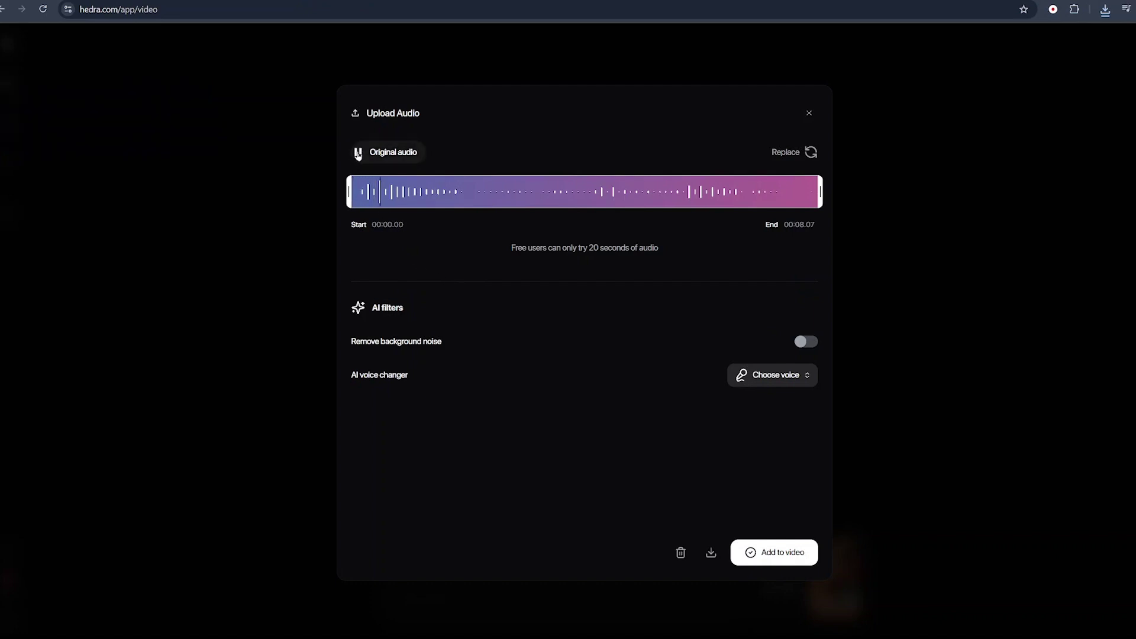
pyautogui.click(358, 154)
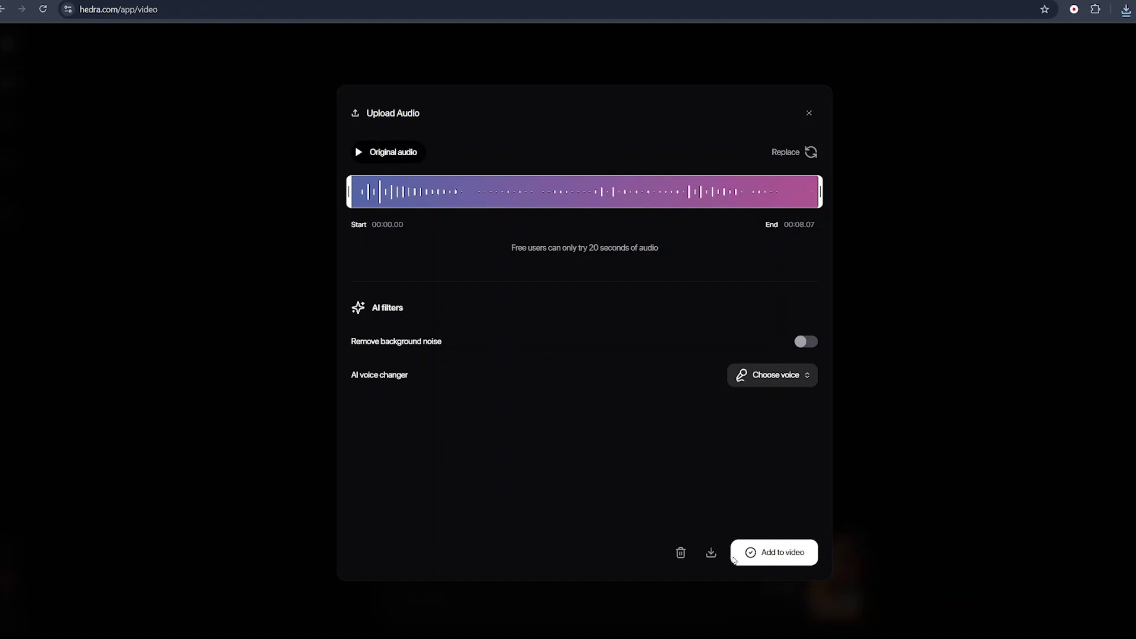
pyautogui.click(755, 553)
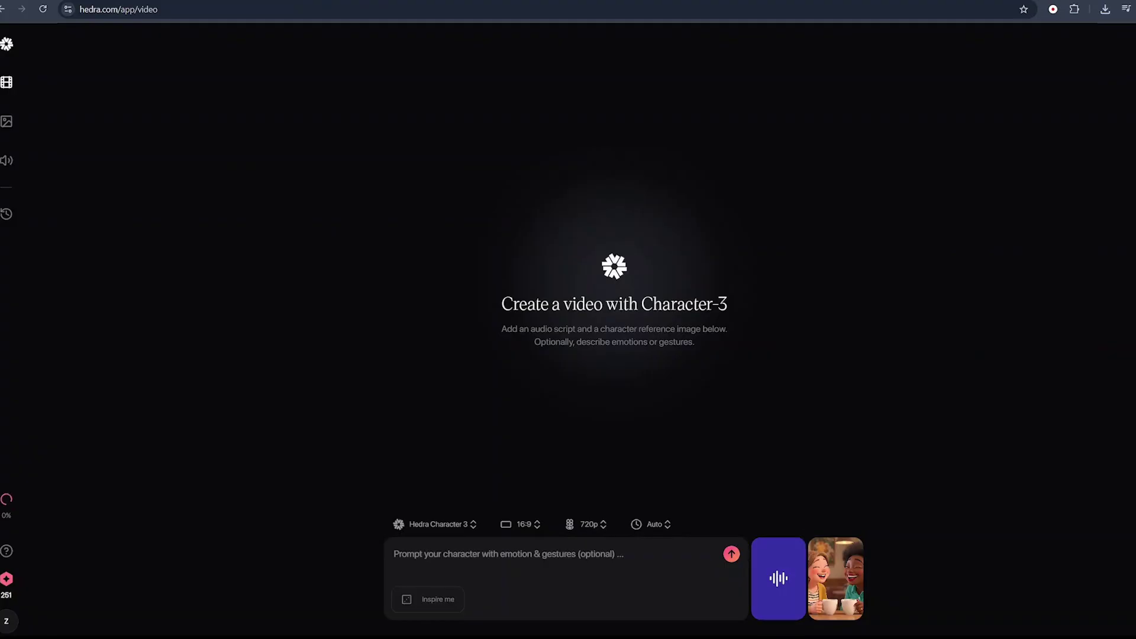
# Submit the video with the prompt 'two women laughing with simple hand gestures'.
pyautogui.click(604, 555)
pyautogui.write('tw')
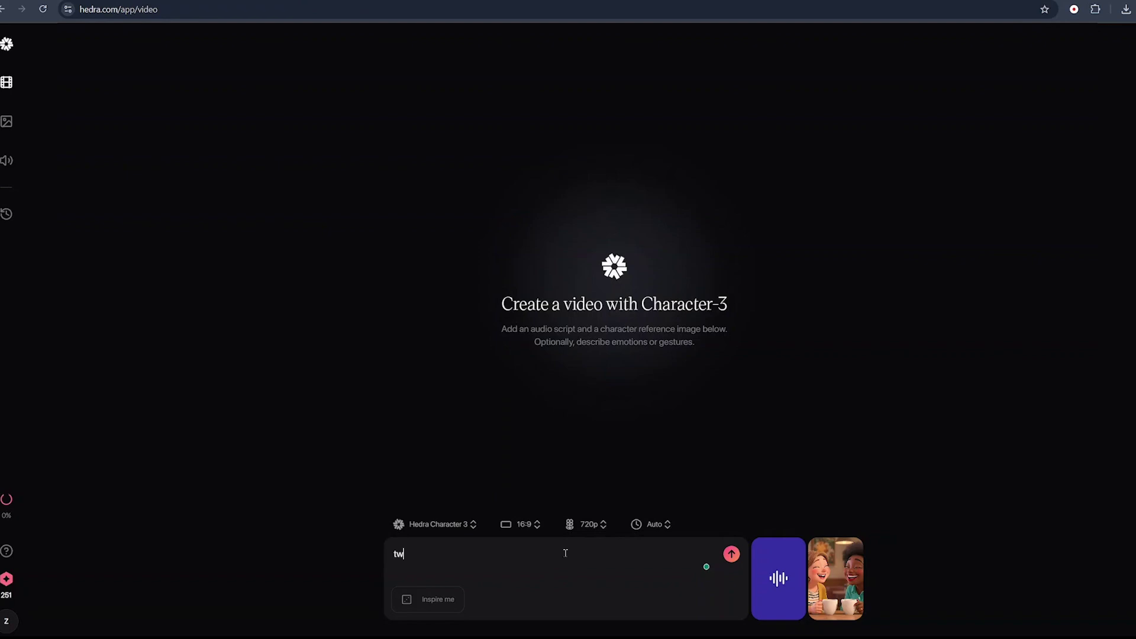
pyautogui.write('o women laughing with simple hand ge')
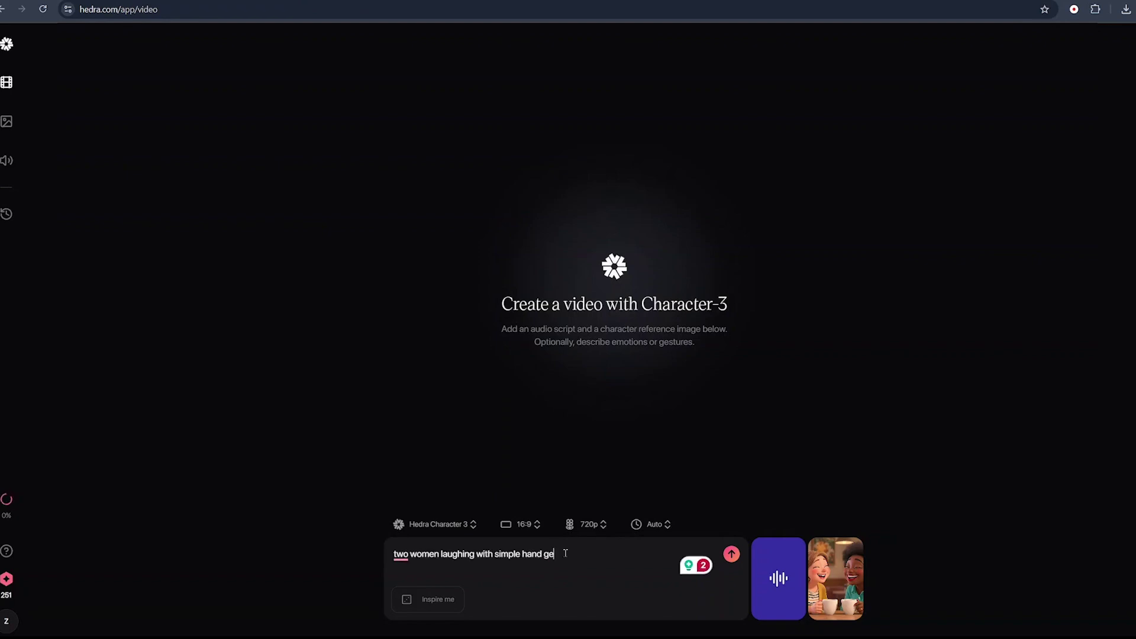
pyautogui.write('stures')
pyautogui.press('Return')
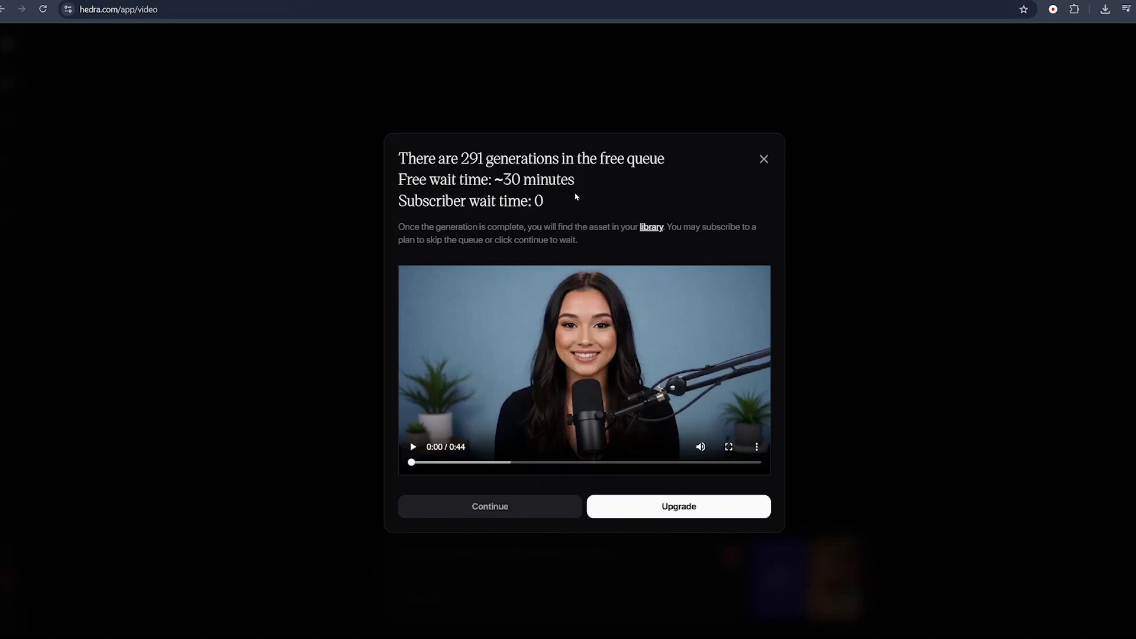
# Accept the free queue and upload 'Untitled design (1)' as the start frame.
pyautogui.click(494, 516)
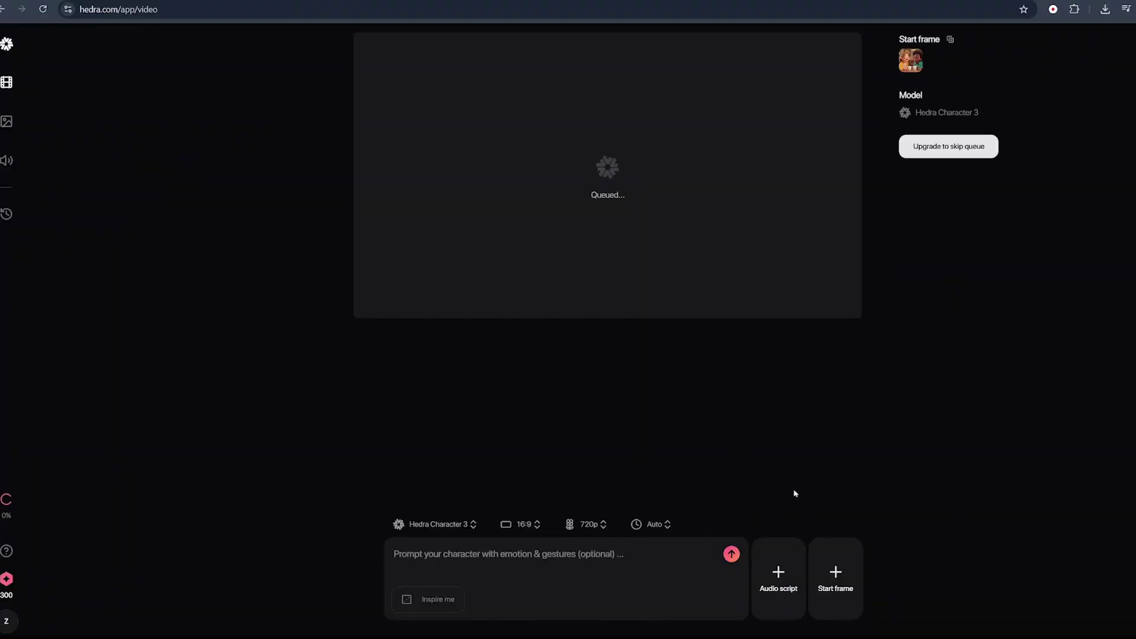
pyautogui.click(835, 572)
pyautogui.click(849, 516)
pyautogui.scroll(-2, 381, 216)
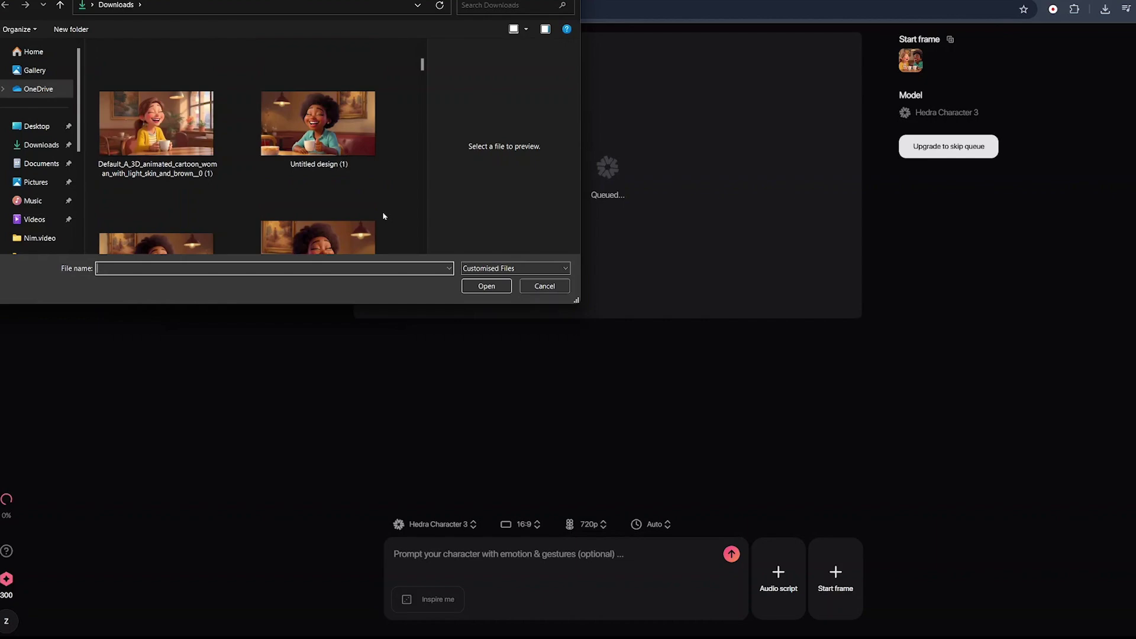
pyautogui.click(317, 128)
pyautogui.click(482, 283)
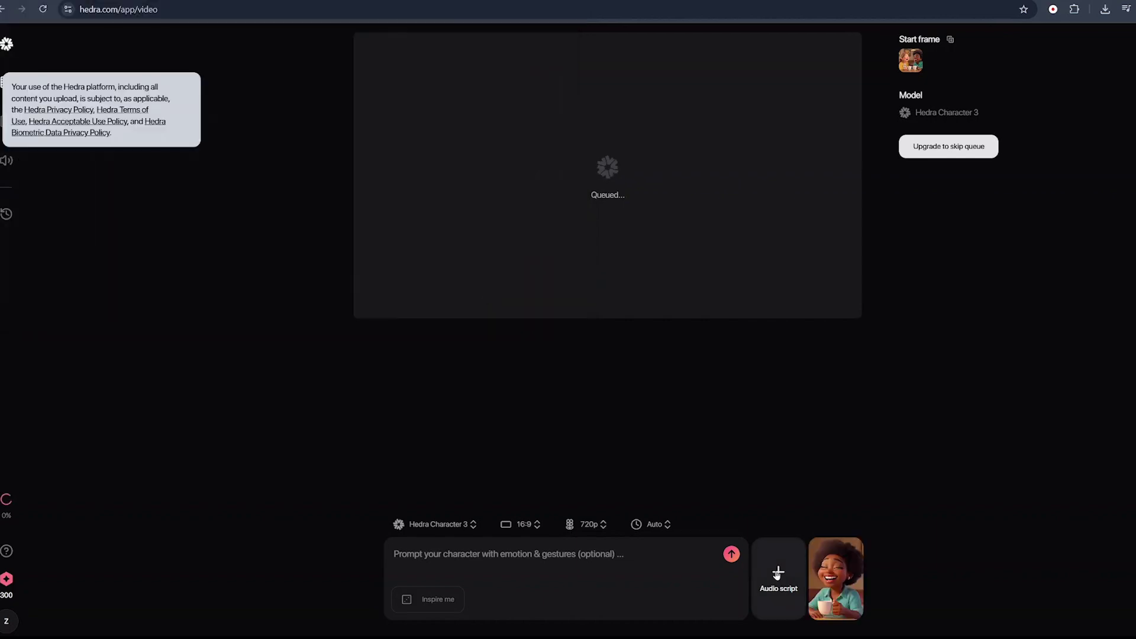
# Upload and preview the audio, add it, and submit with prompt 'character talking with hand gestures'.
pyautogui.click(778, 572)
pyautogui.click(790, 539)
pyautogui.click(359, 152)
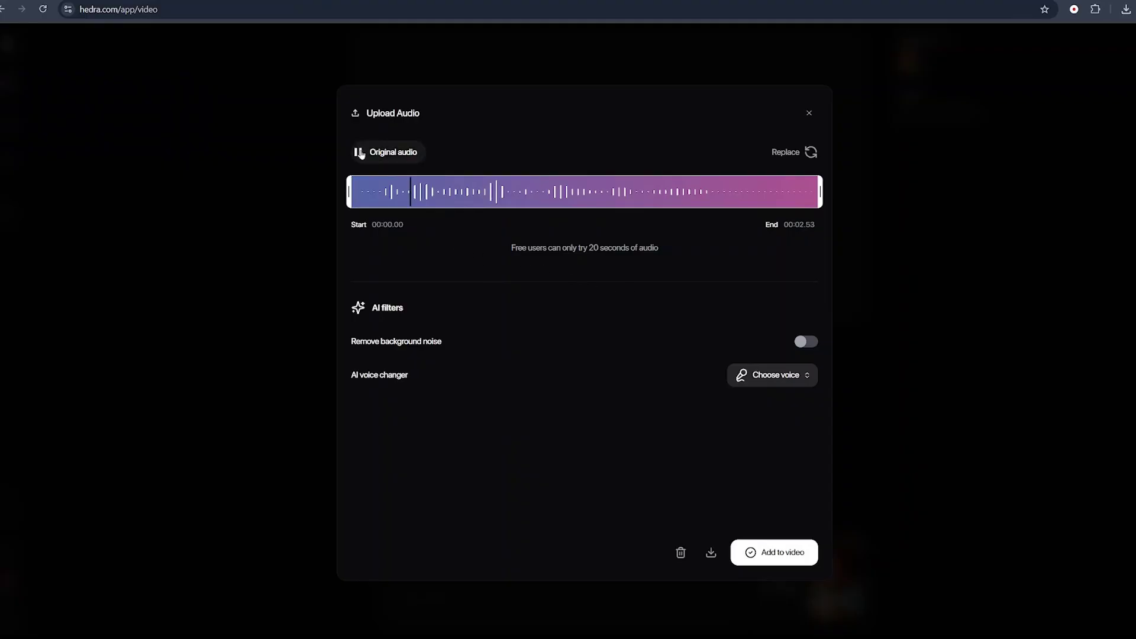
pyautogui.click(359, 152)
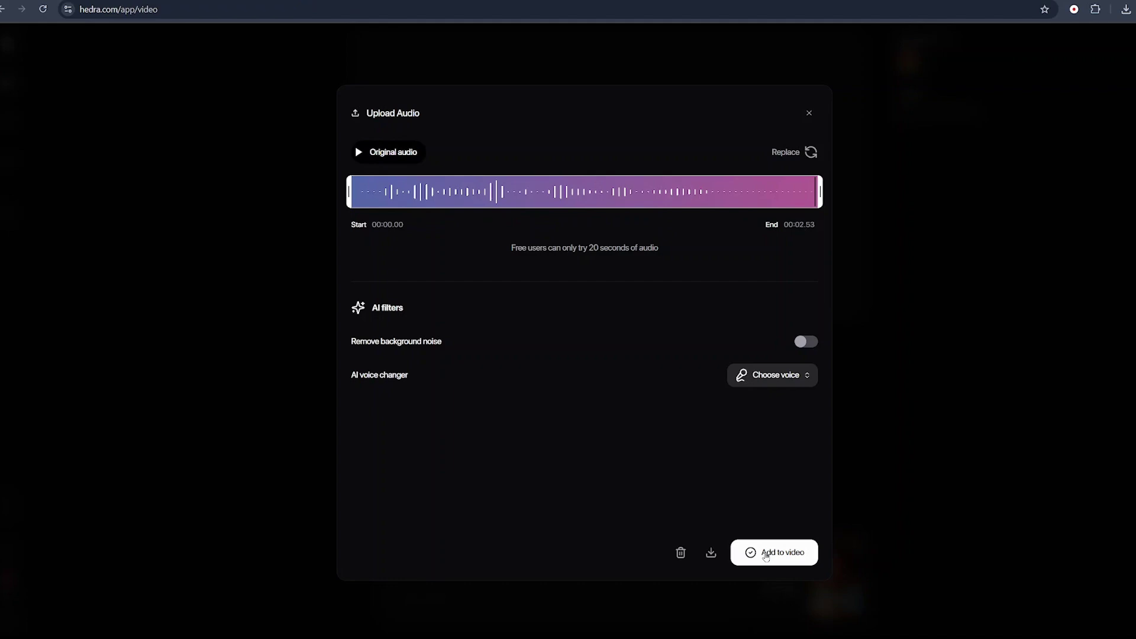
pyautogui.click(765, 557)
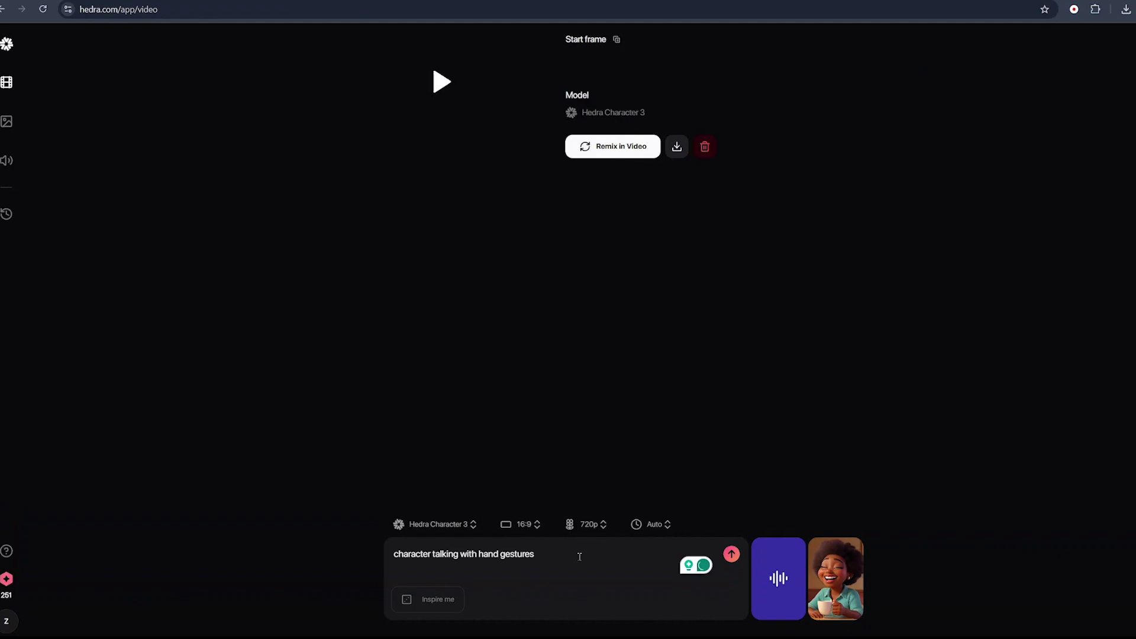
pyautogui.click(733, 554)
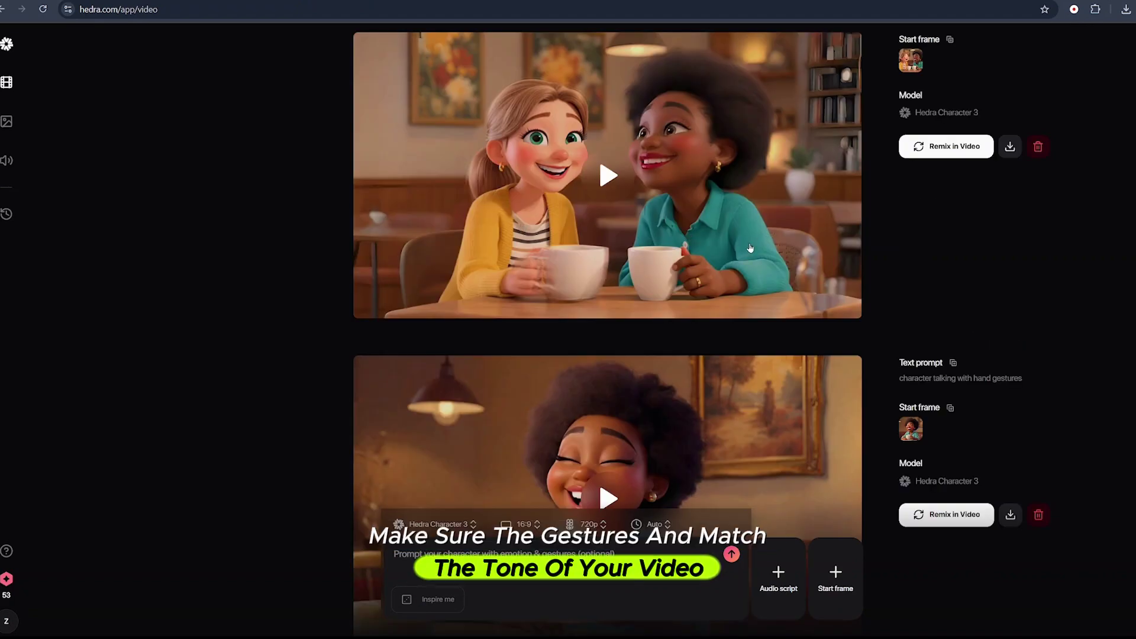
# Scroll up and down the Hedra feed to review the finished café-women videos.
pyautogui.scroll(-3, 748, 249)
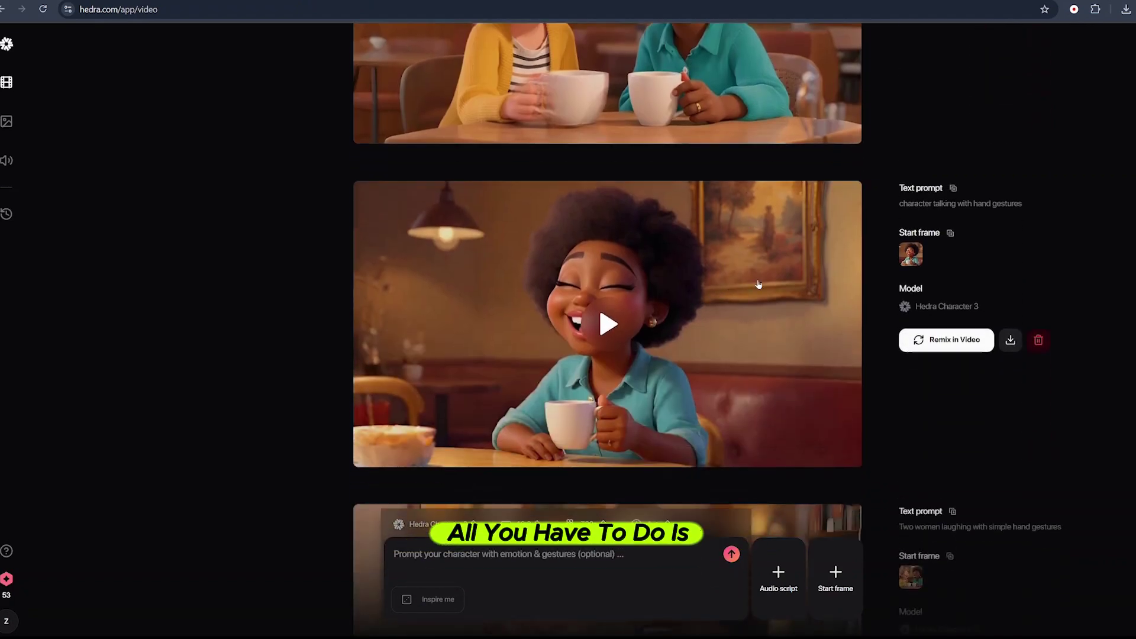
pyautogui.scroll(3, 895, 216)
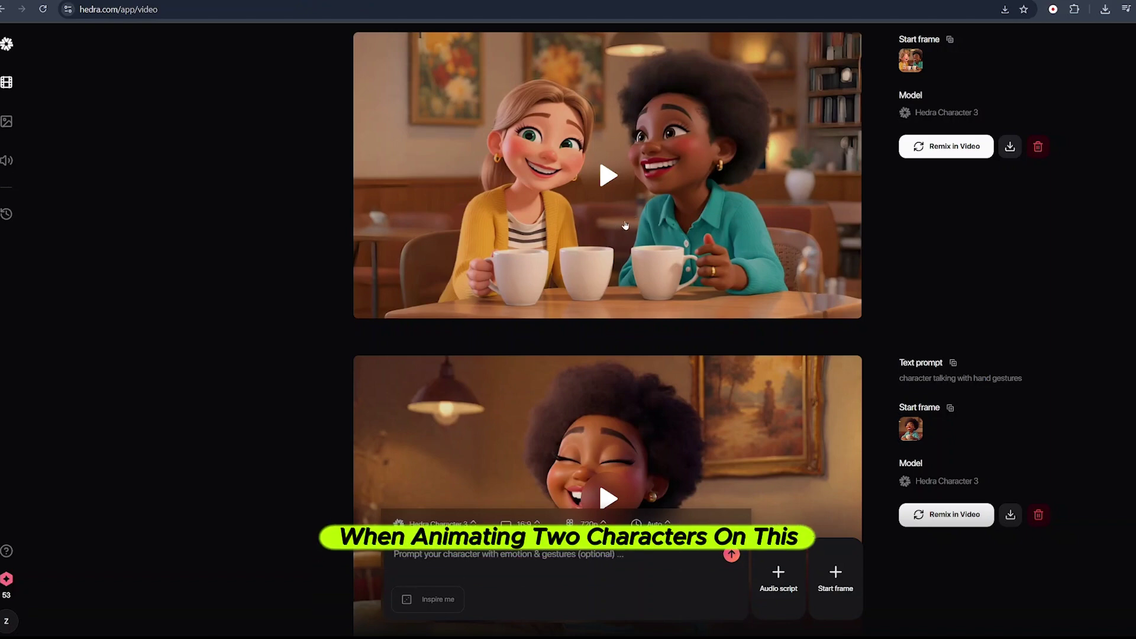
pyautogui.scroll(-8, 626, 225)
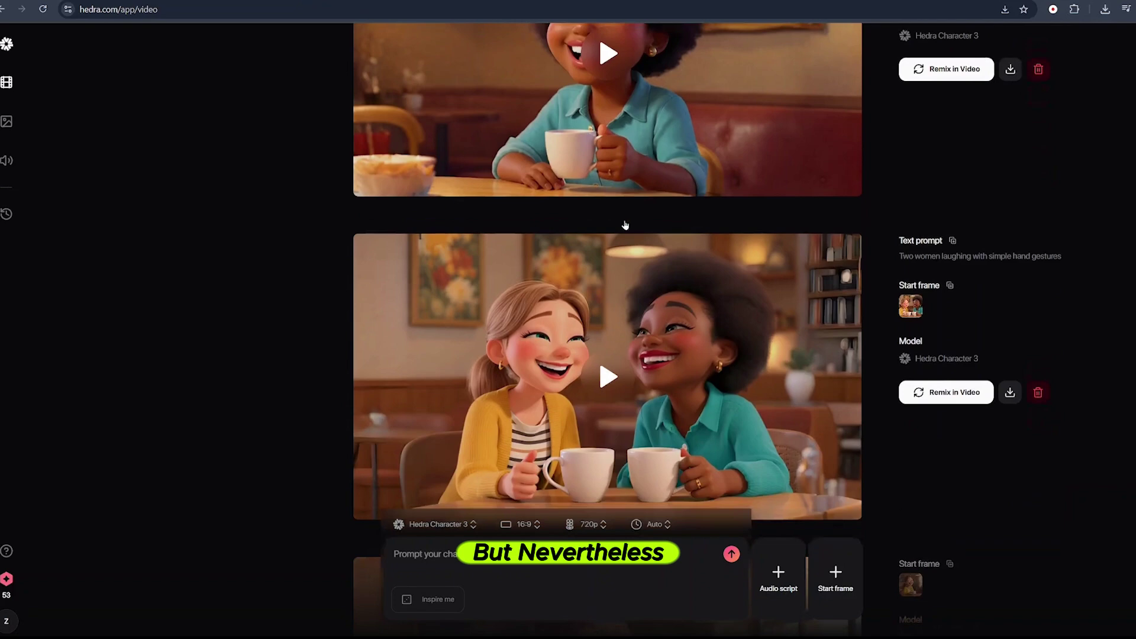
pyautogui.scroll(-2, 626, 225)
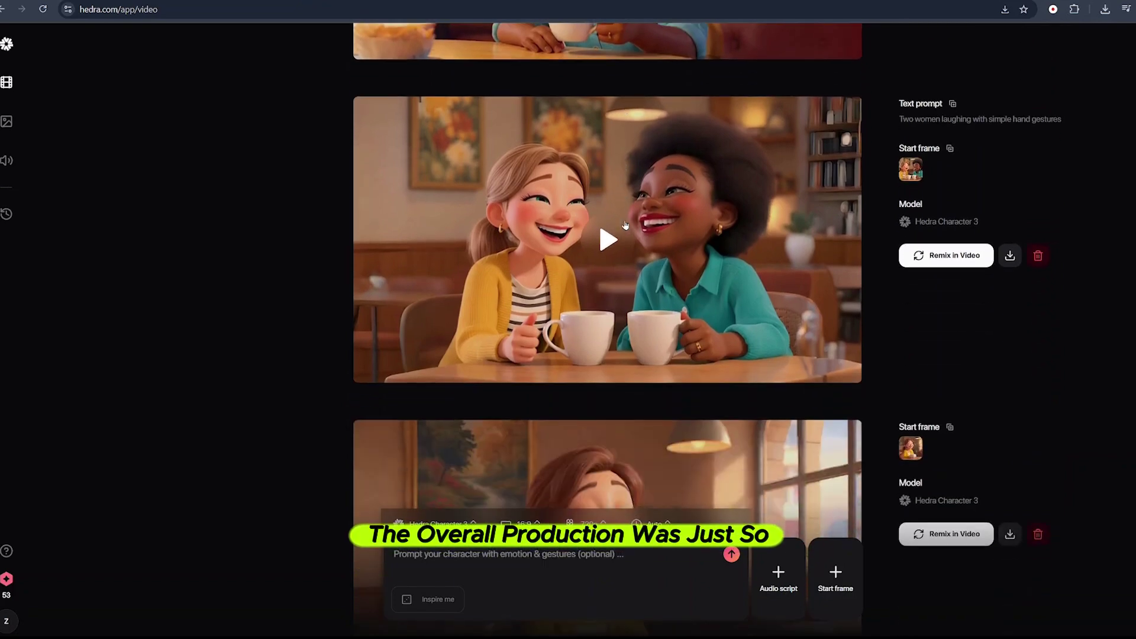
pyautogui.scroll(1, 626, 225)
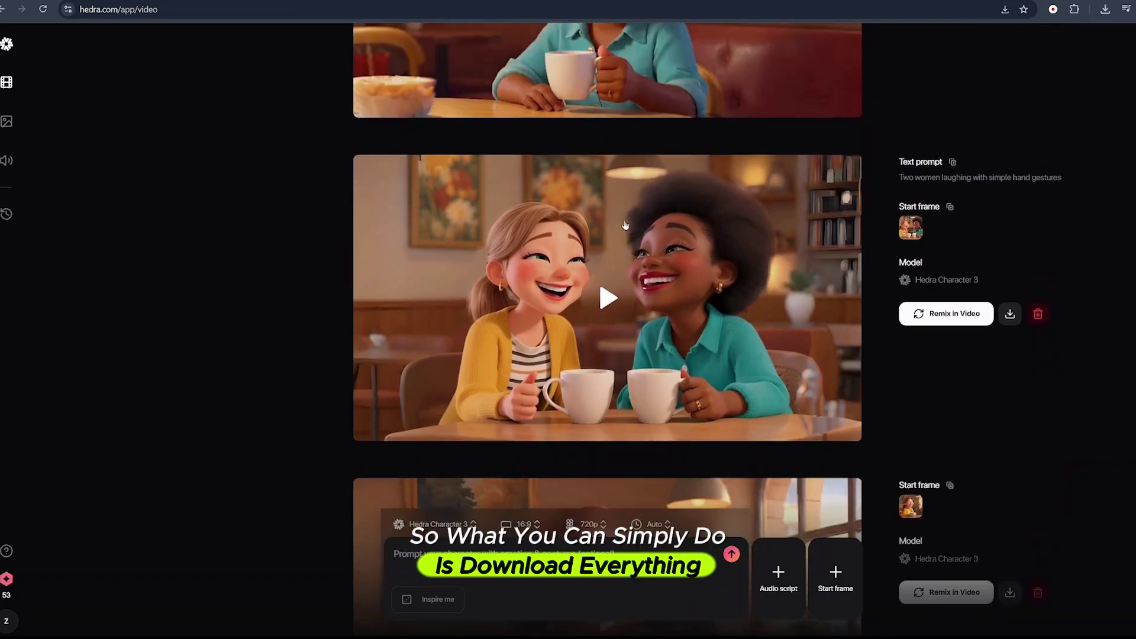